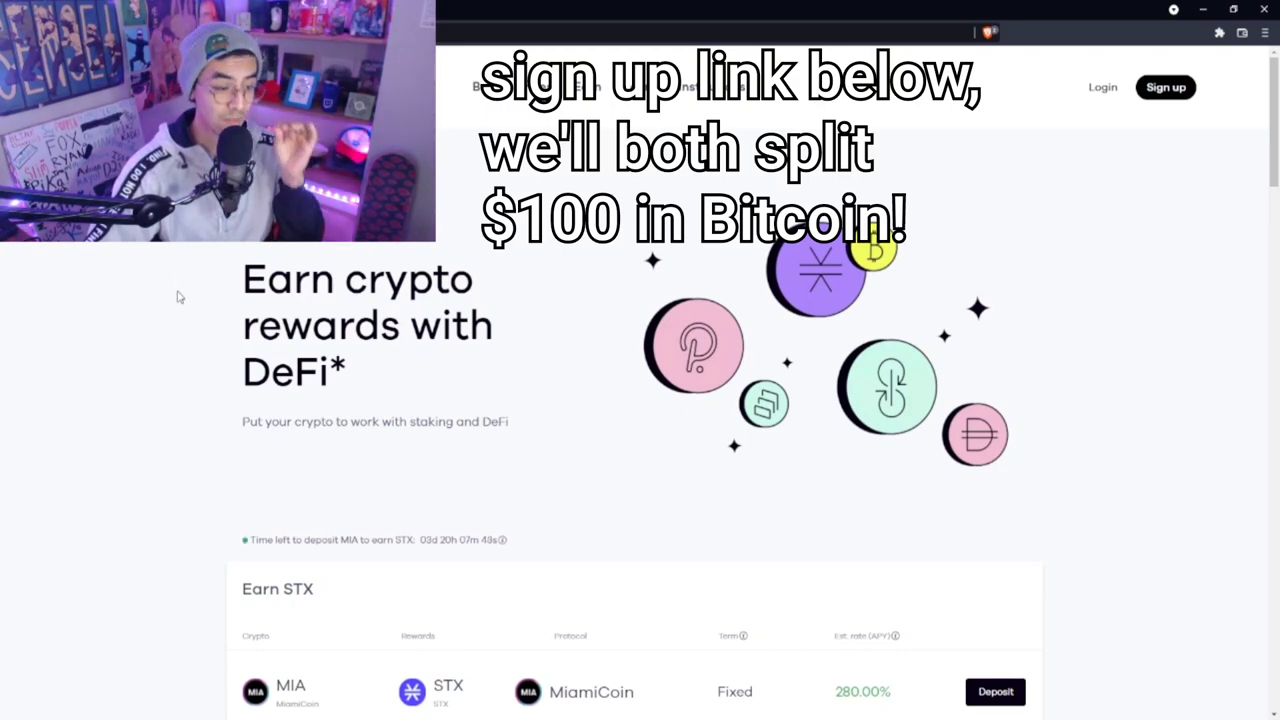
- Review the staking and DeFi reward offers, including the Earn STX, Earn BTC and Other offers lists
scroll(180, 294, "down", 3)
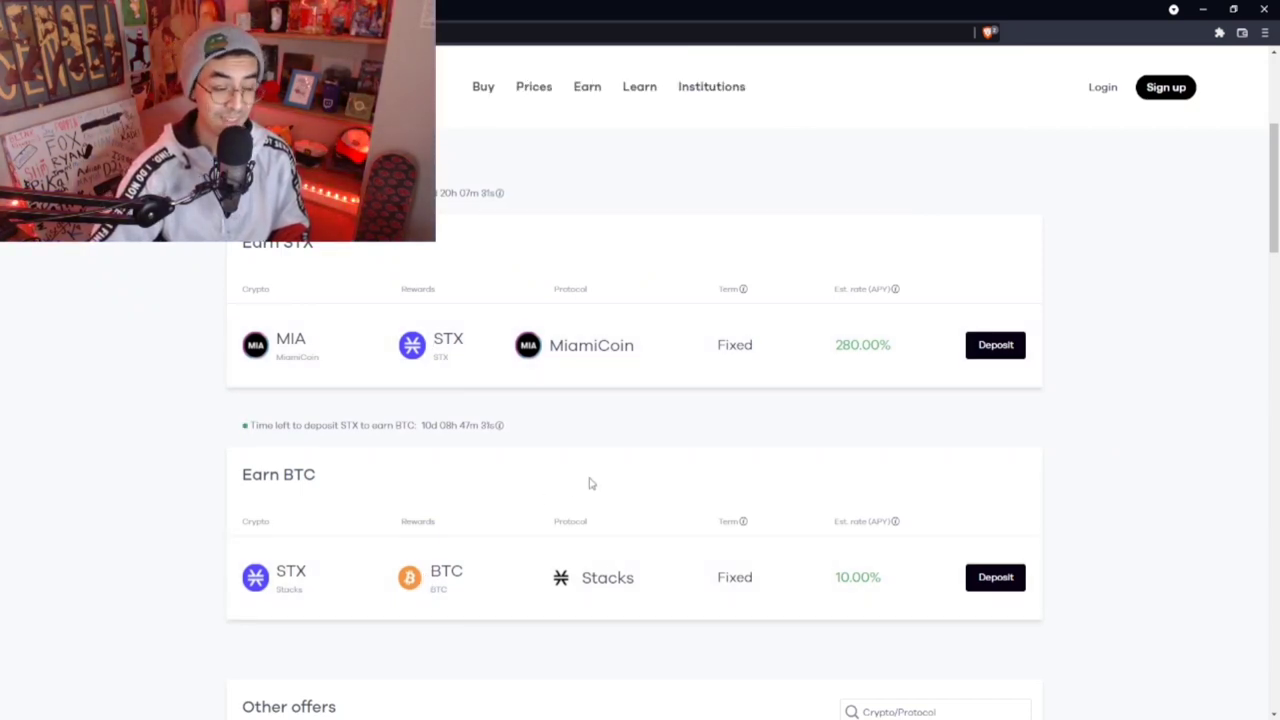
scroll(596, 482, "down", 3)
scroll(350, 380, "down", 1)
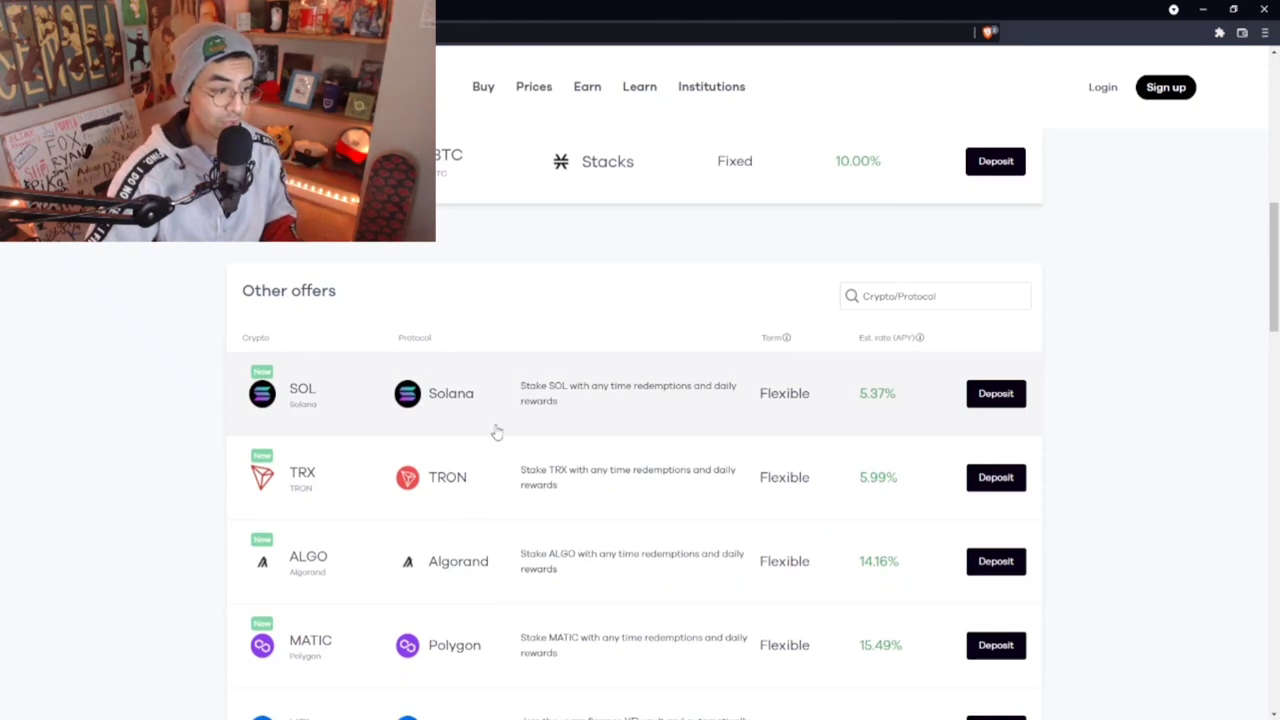
scroll(494, 431, "down", 2)
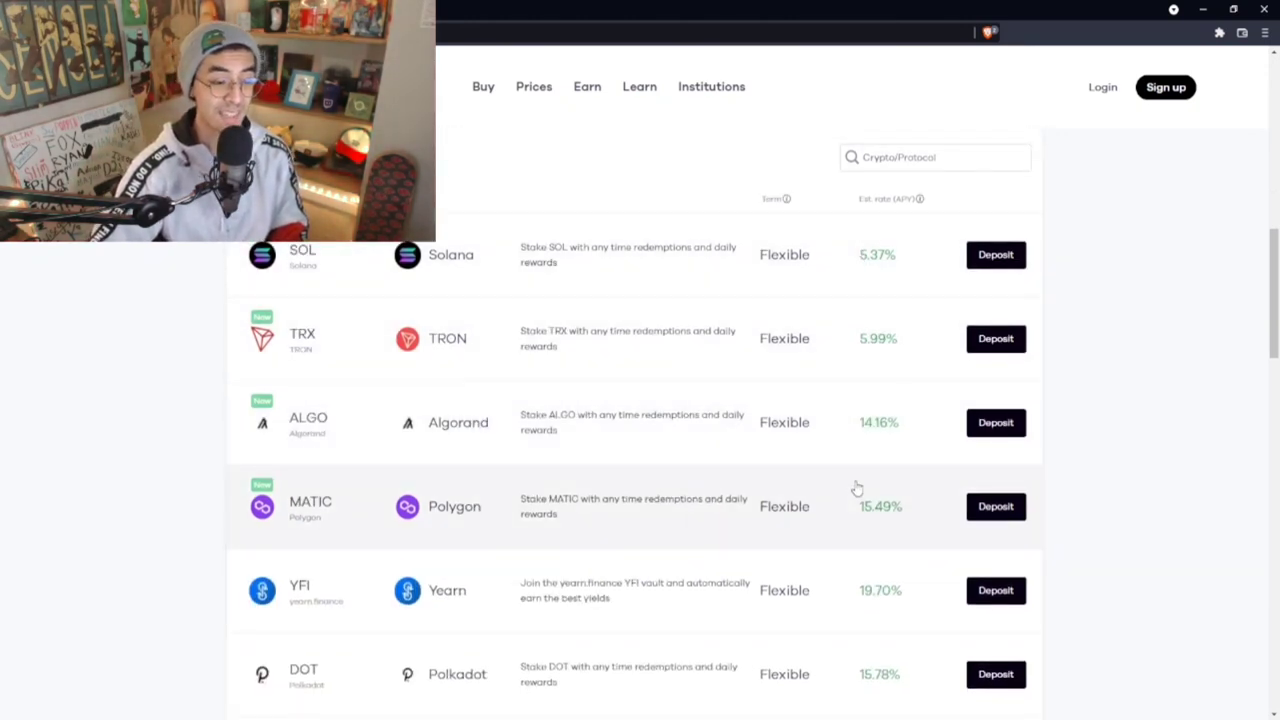
scroll(854, 494, "down", 3)
scroll(849, 480, "up", 3)
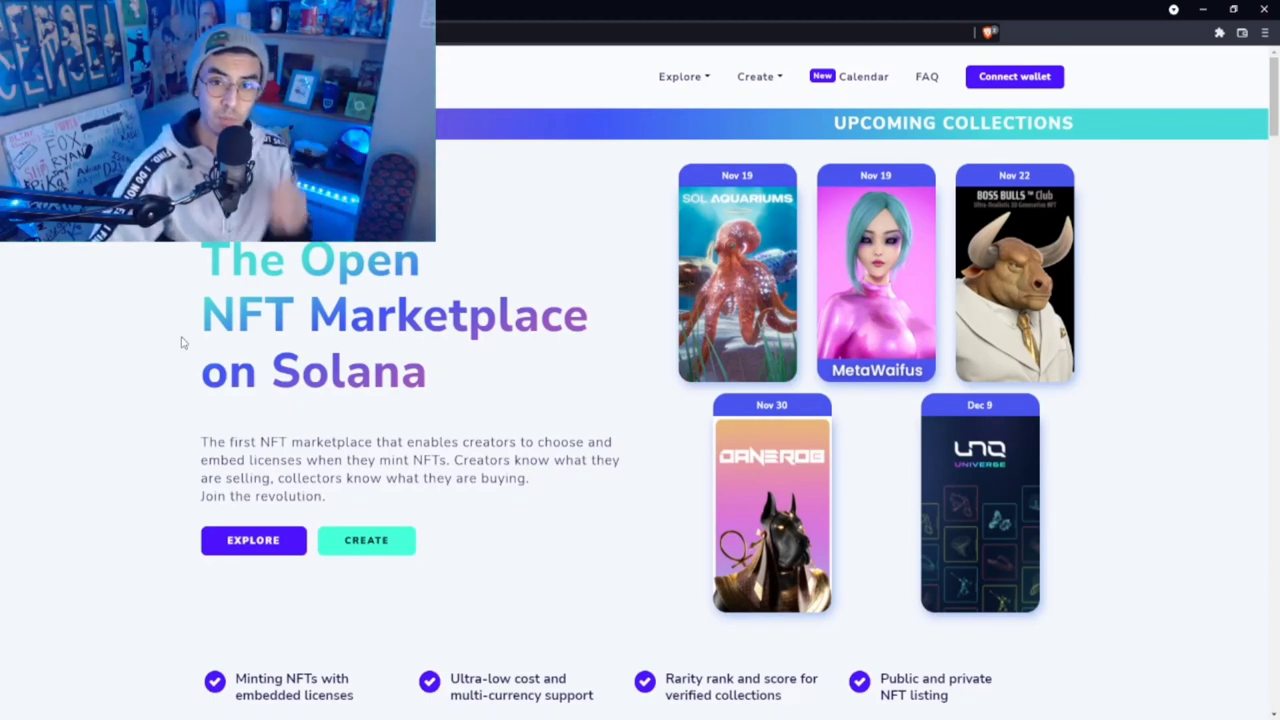
- Look through the SolSea home page's trending creators, latest listings, hot collections and popular NFTs
scroll(181, 343, "down", 10)
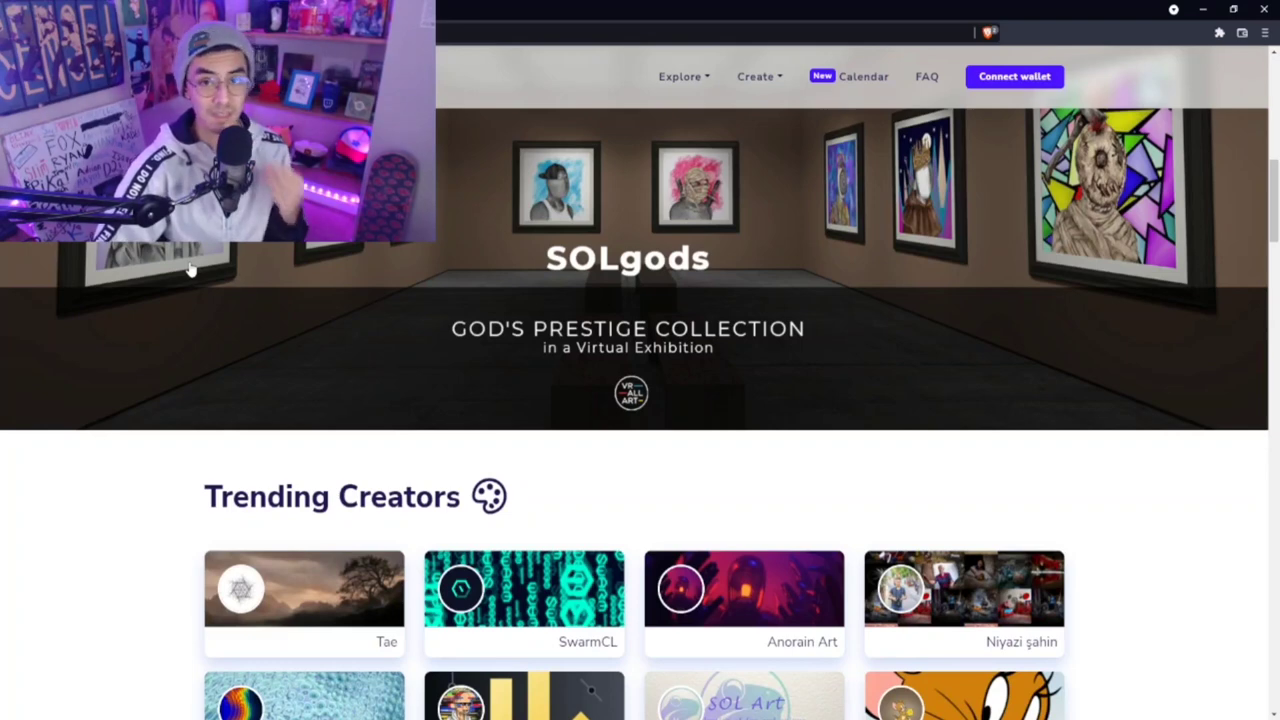
scroll(190, 270, "down", 1)
scroll(314, 347, "down", 2)
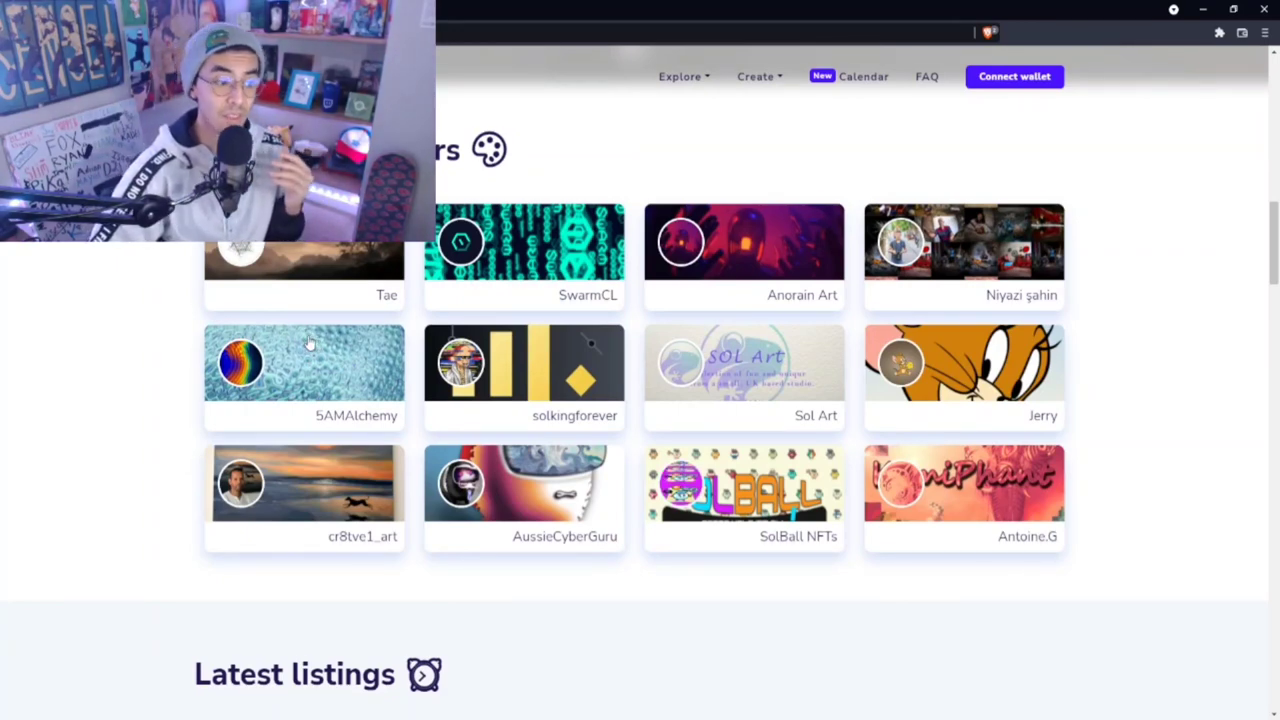
scroll(310, 337, "down", 3)
scroll(297, 334, "down", 3)
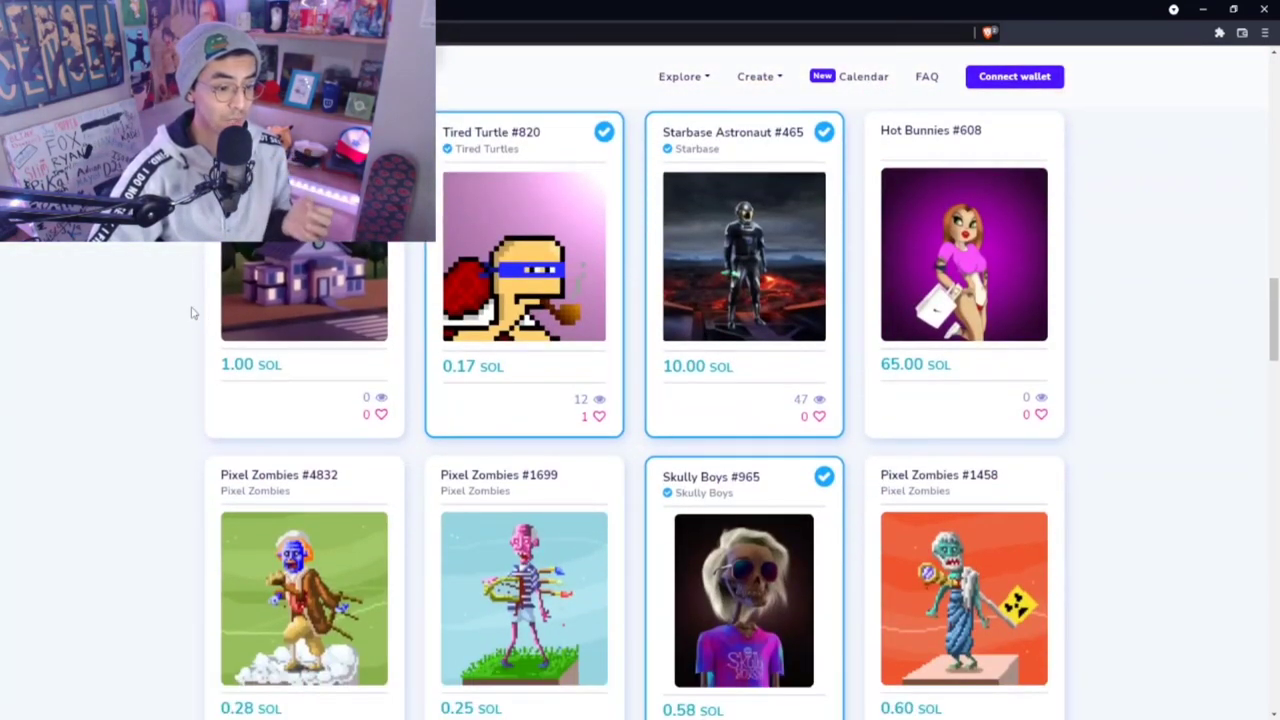
scroll(760, 247, "down", 1)
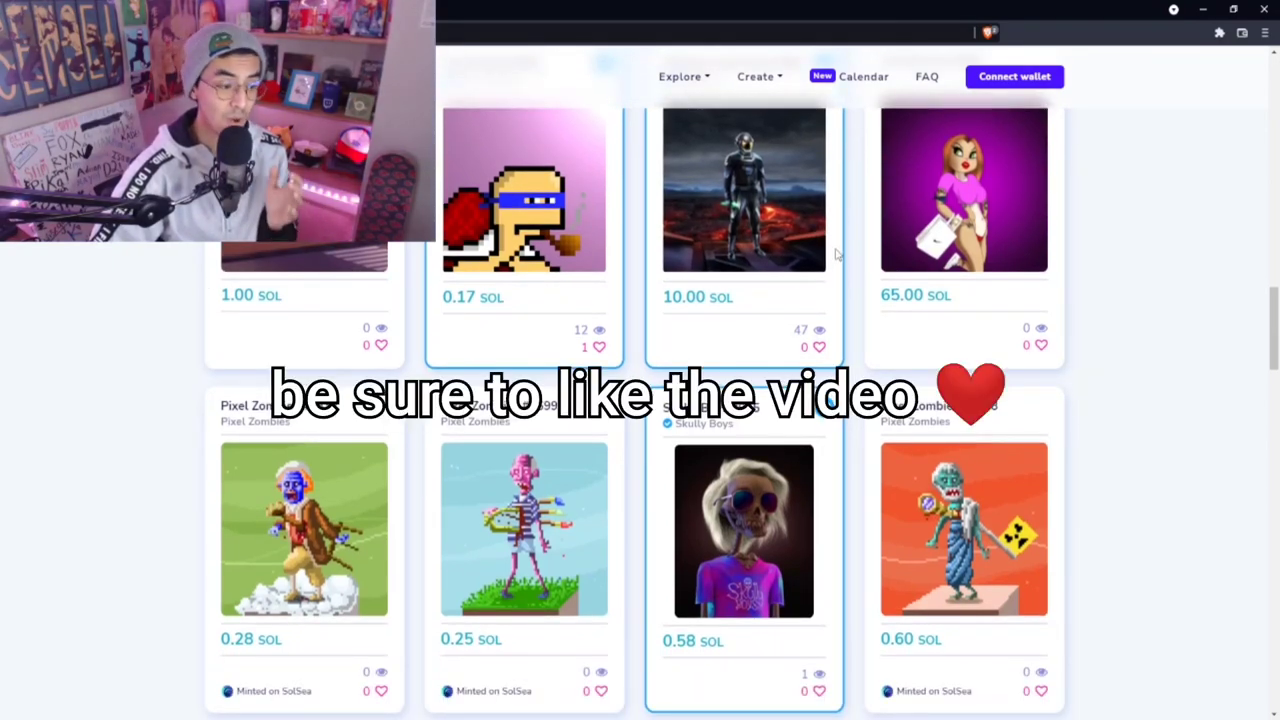
scroll(828, 372, "down", 4)
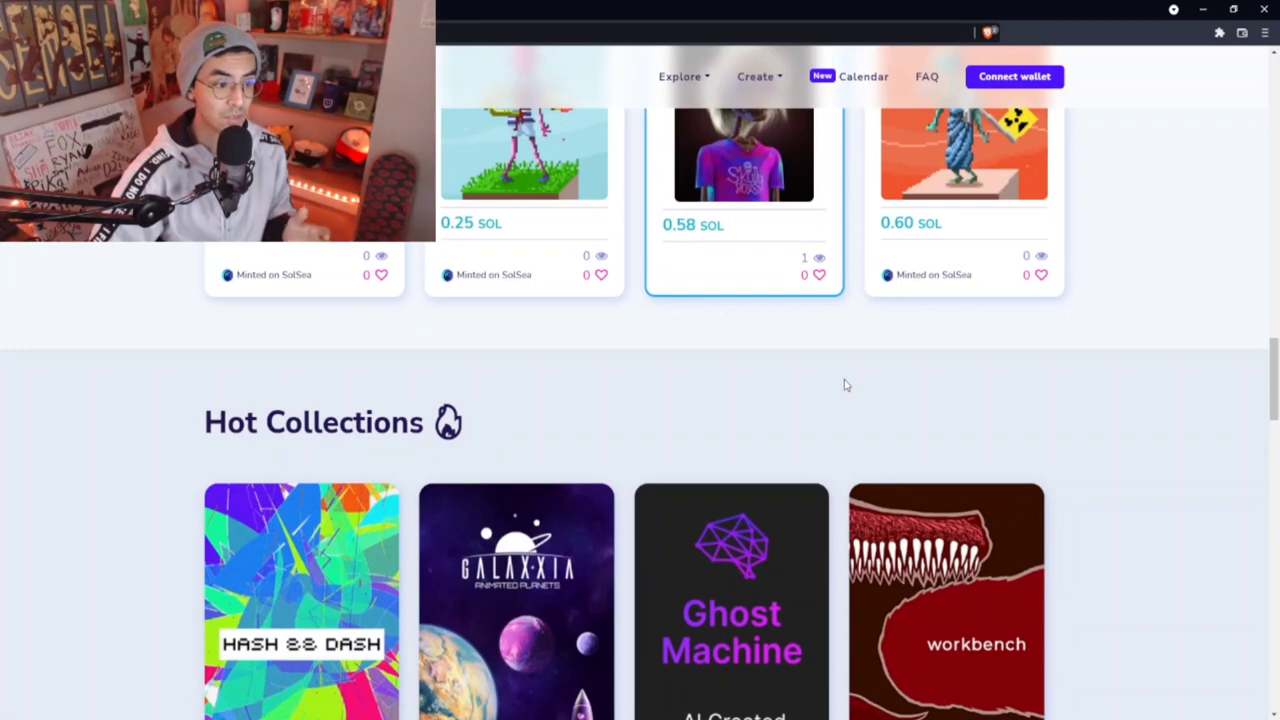
scroll(843, 385, "up", 2)
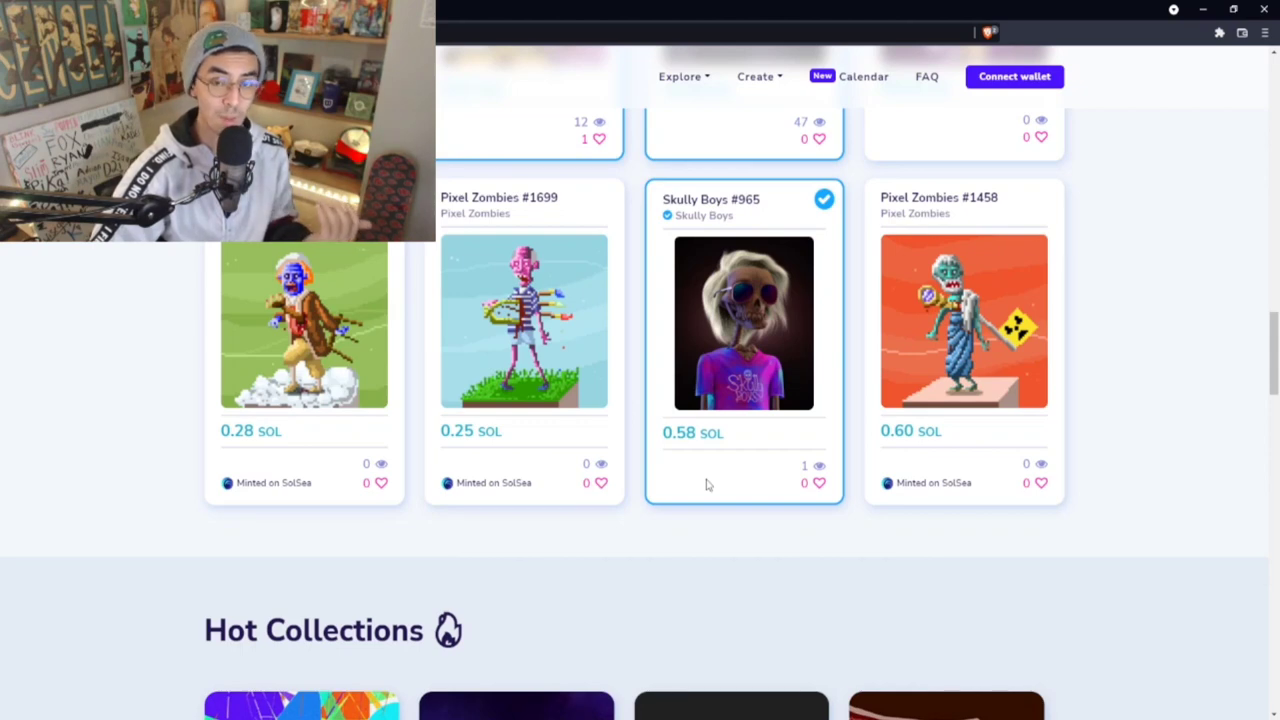
scroll(704, 532, "down", 2)
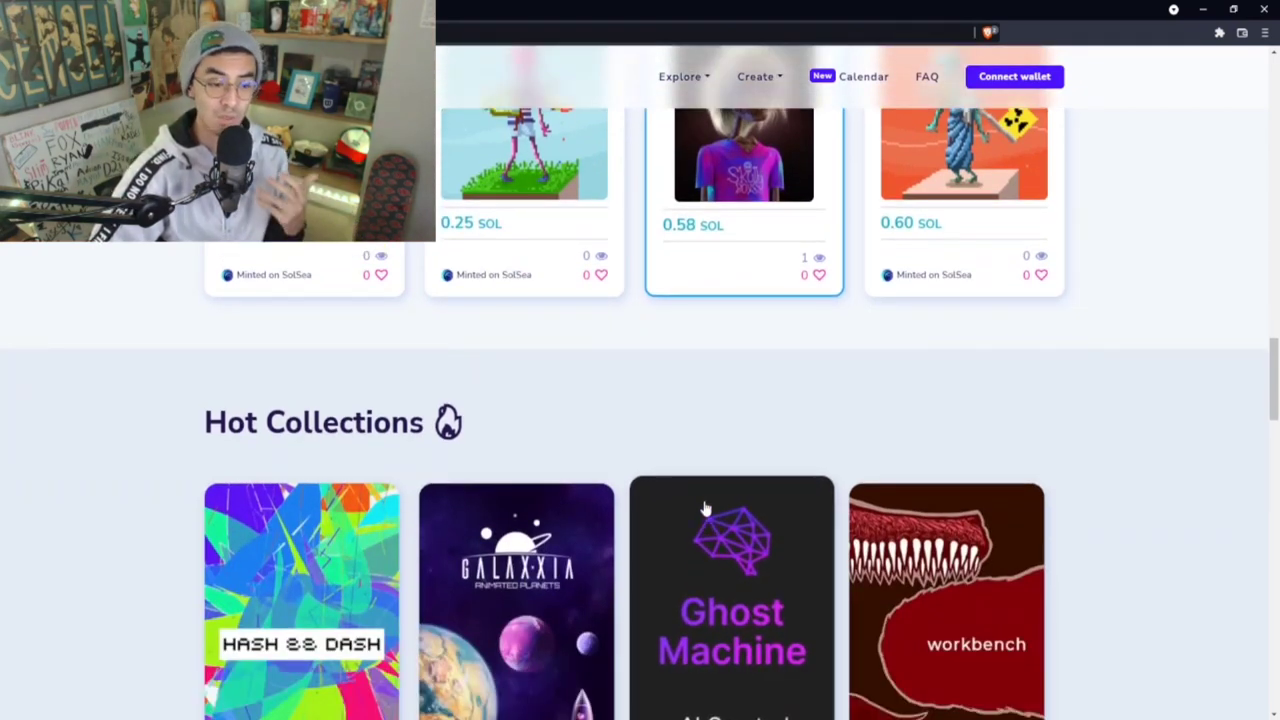
scroll(704, 510, "down", 3)
scroll(708, 568, "down", 1)
scroll(713, 571, "down", 1)
scroll(716, 551, "down", 4)
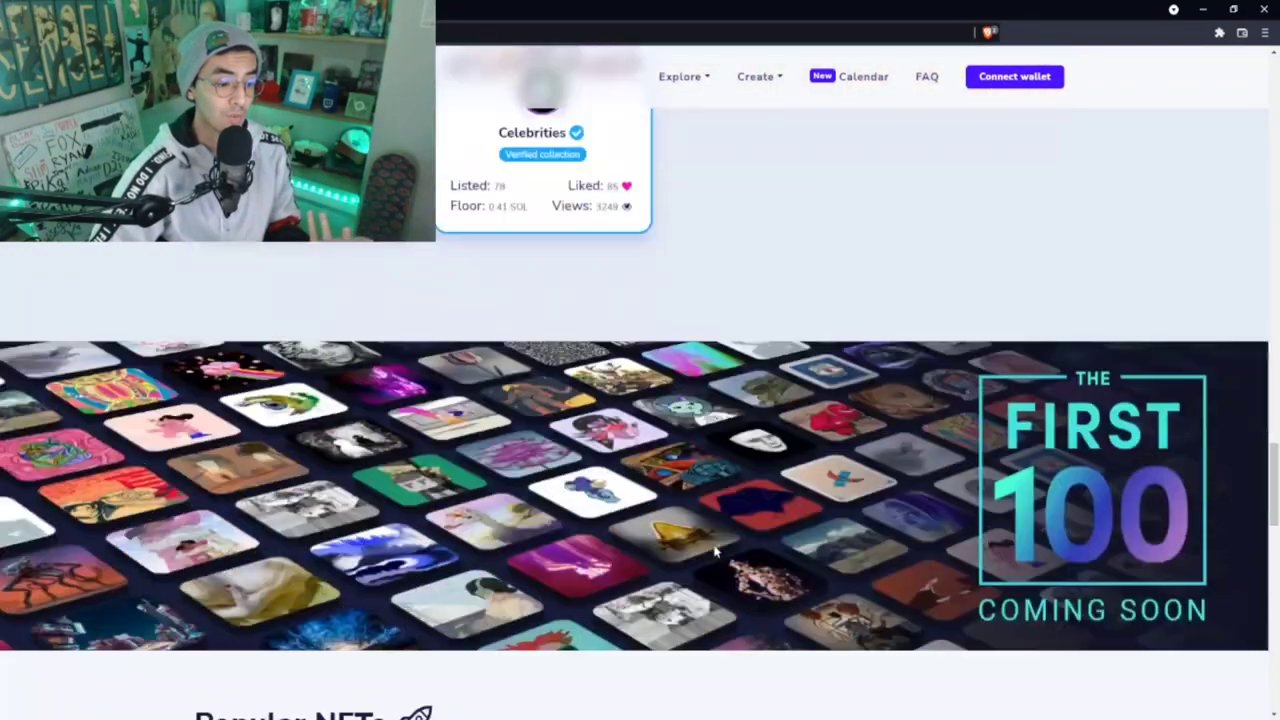
scroll(708, 525, "down", 3)
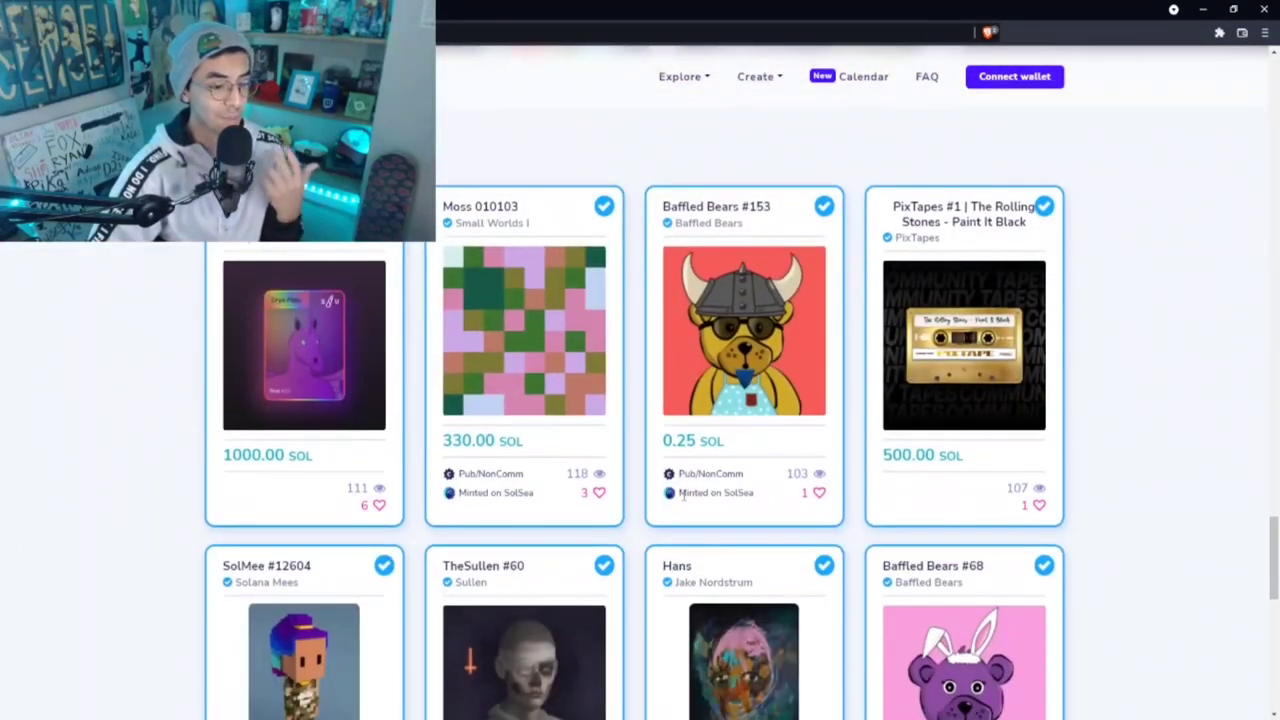
scroll(683, 510, "down", 1)
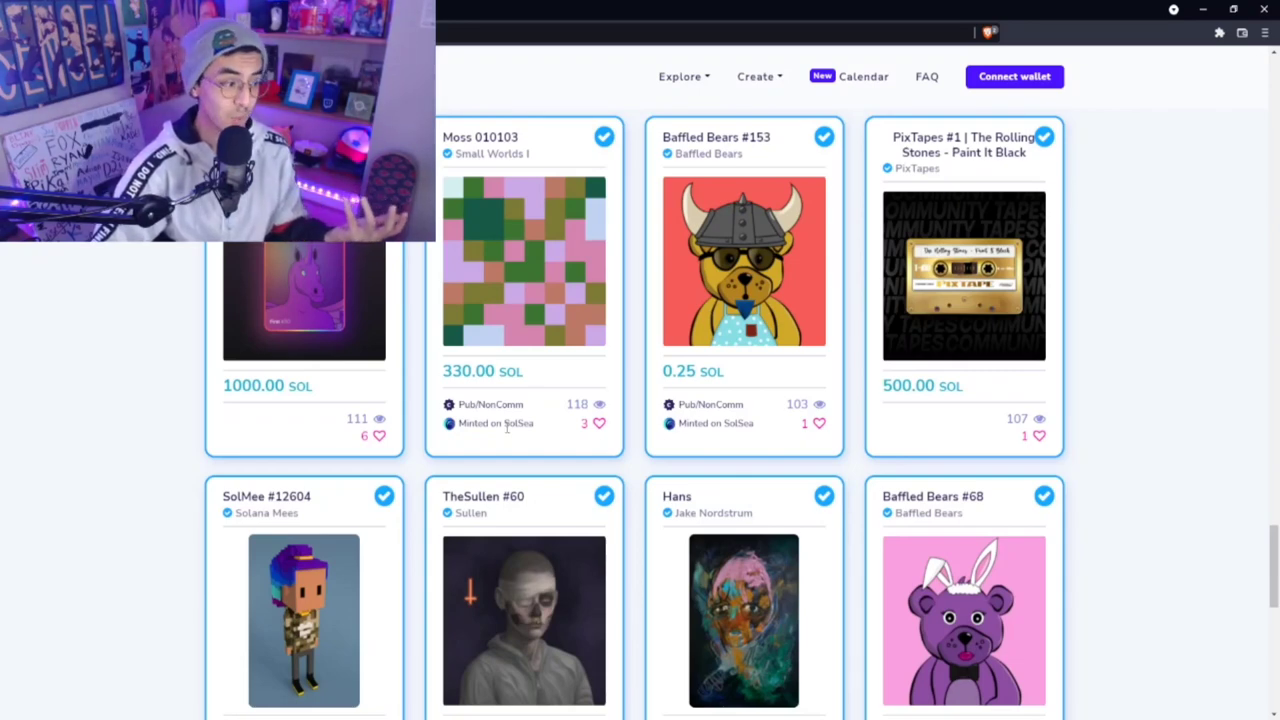
- Connect a Phantom wallet to SolSea from the home page's section on selling NFTs
scroll(506, 430, "down", 7)
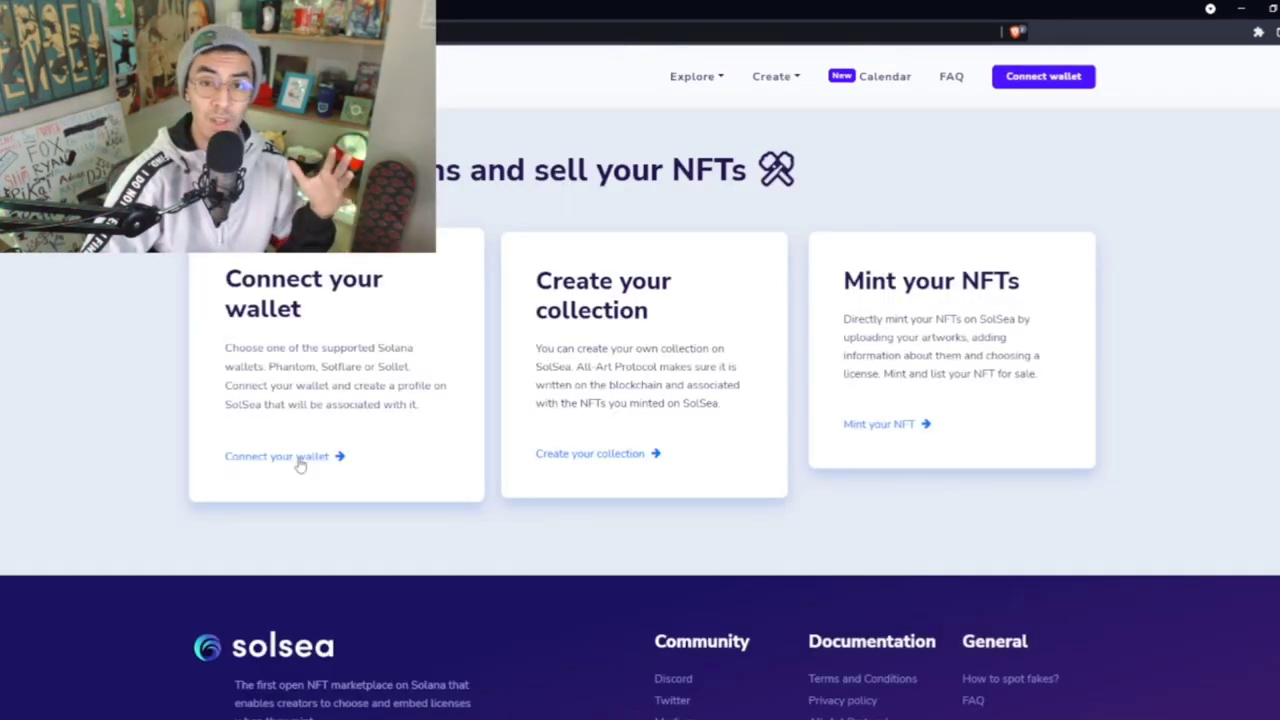
left_click(302, 456)
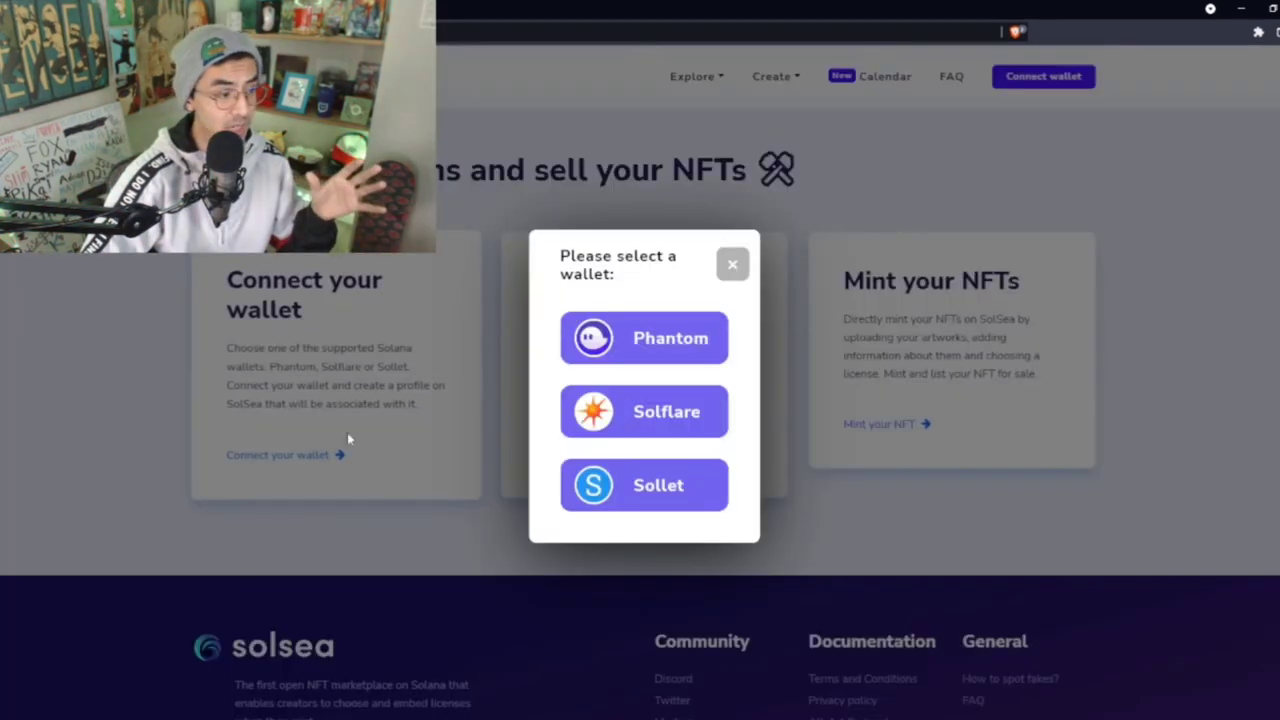
left_click(647, 354)
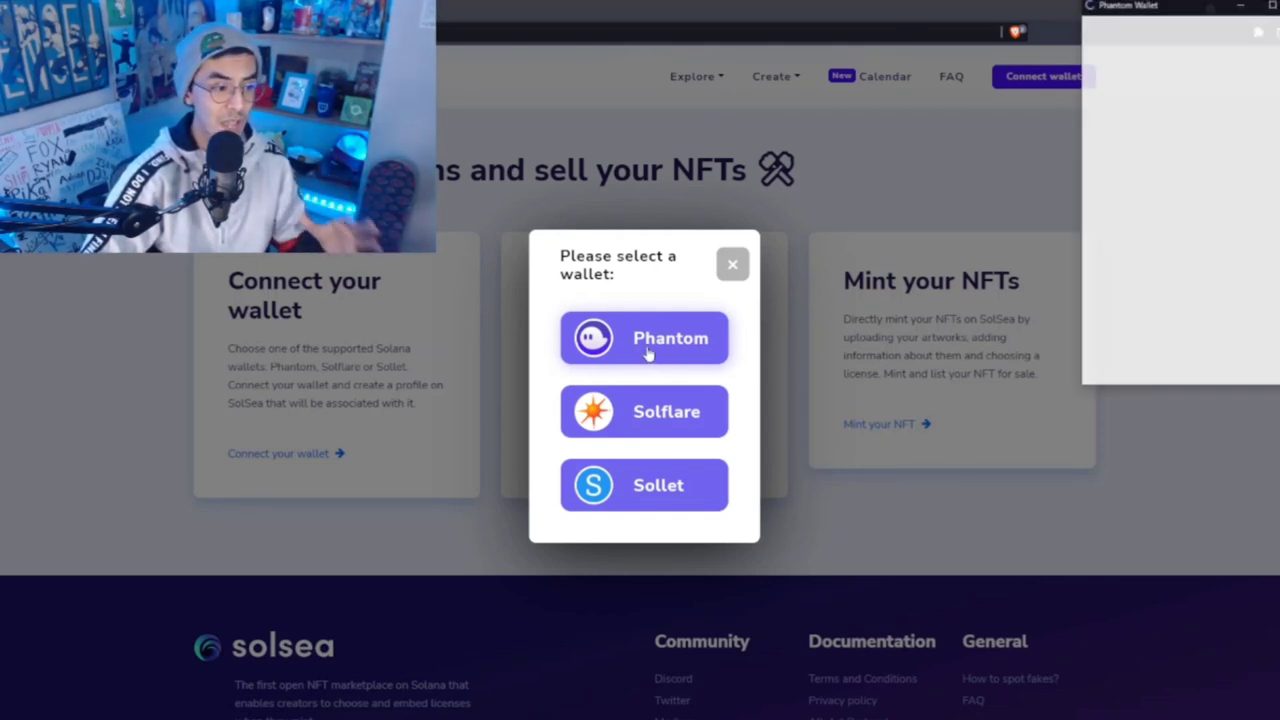
left_click_drag(1165, 12, 882, 145)
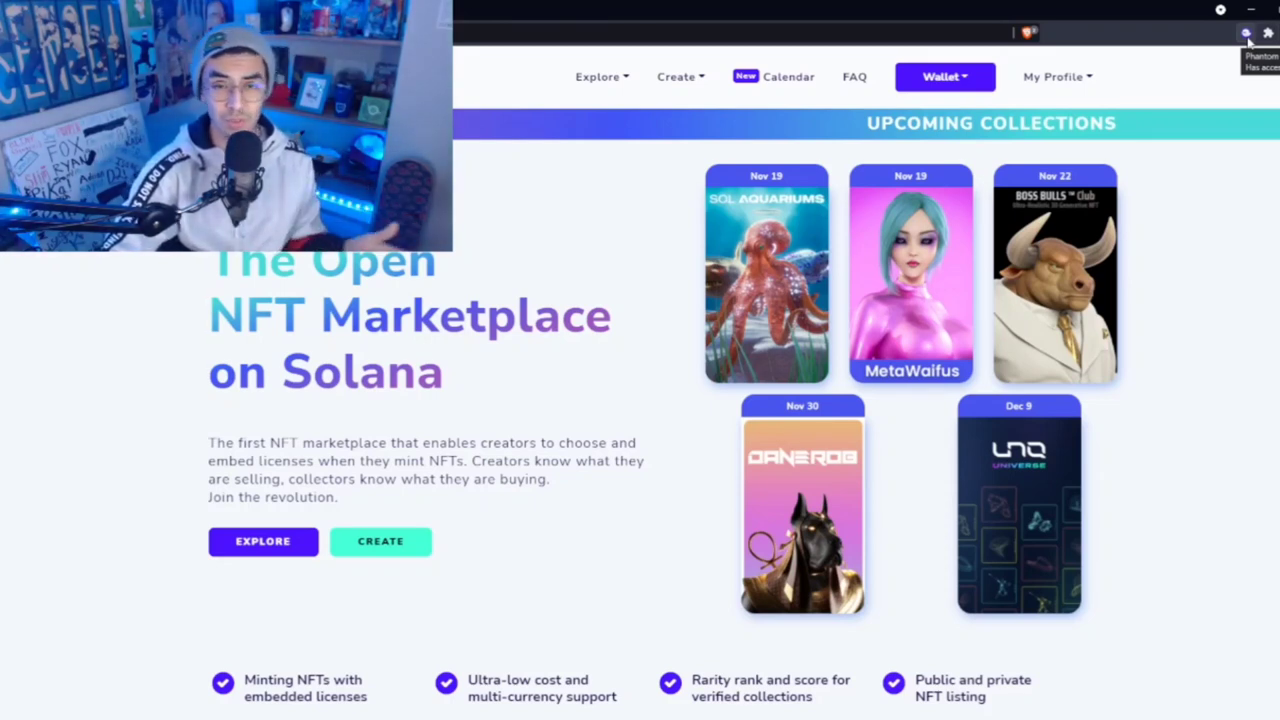
- In the Phantom wallet, choose Wallet 1 and open the deposit details for Solana
left_click(1246, 34)
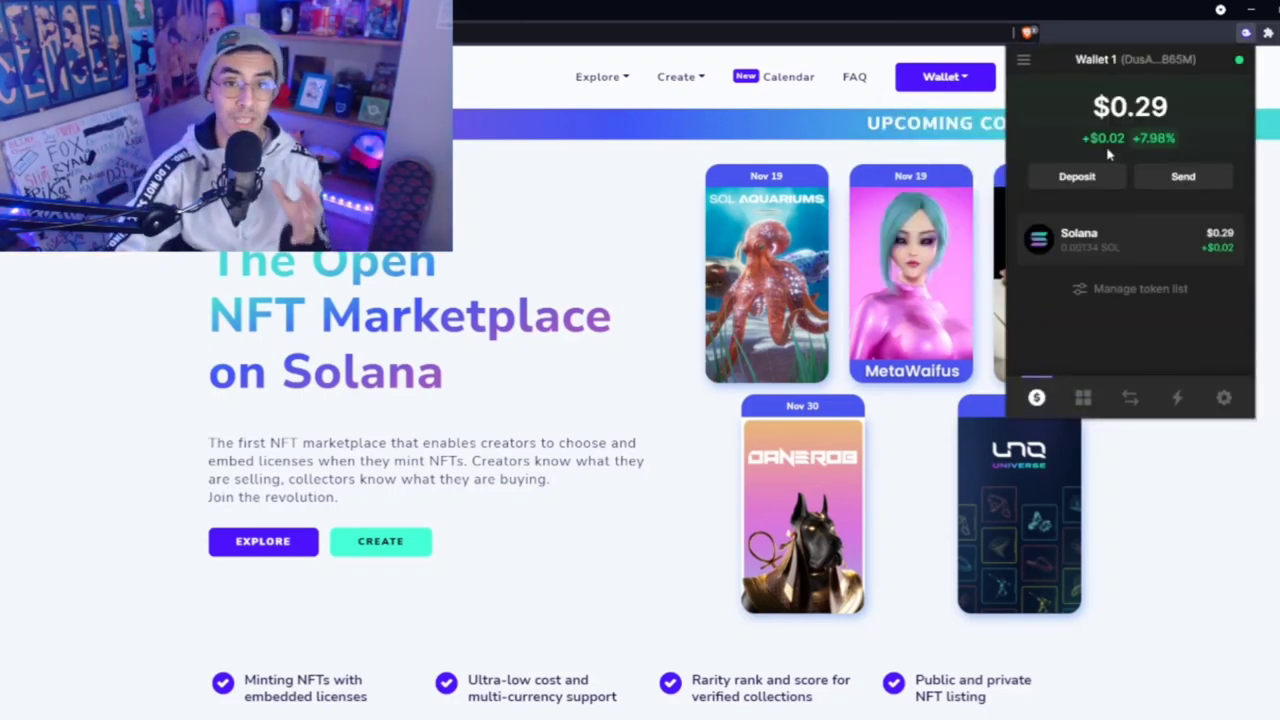
left_click(1023, 60)
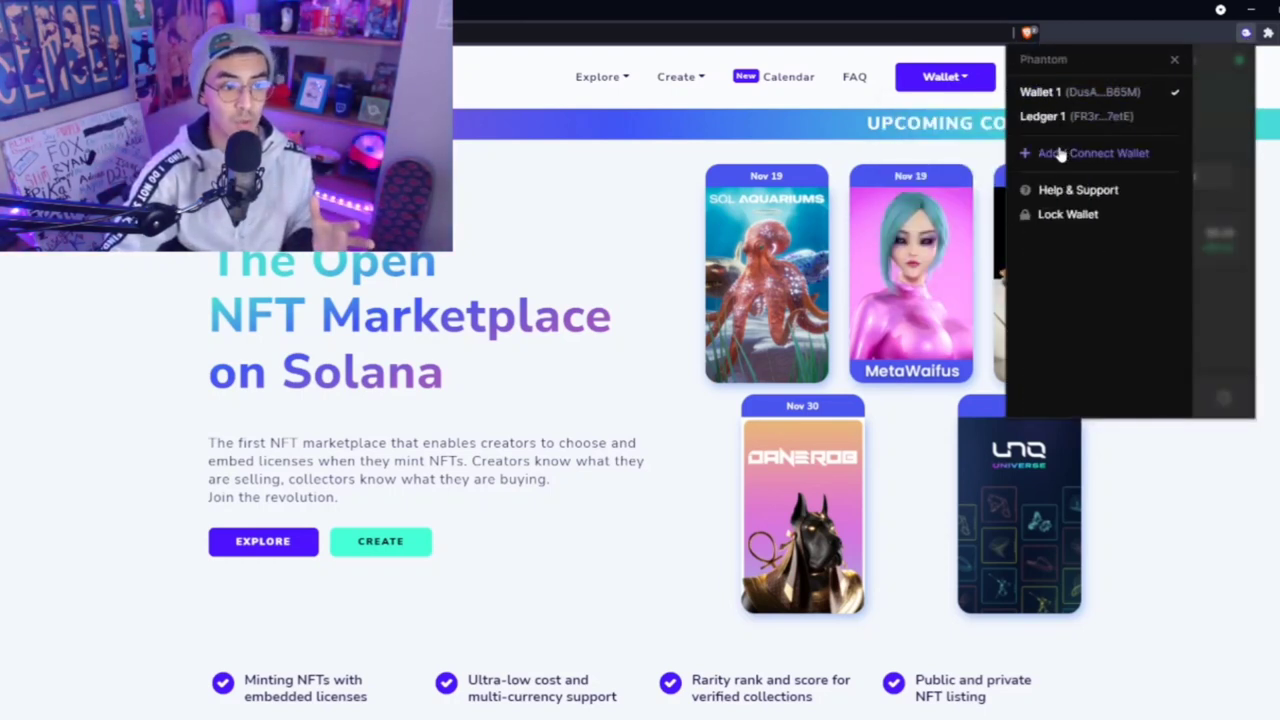
left_click(1048, 93)
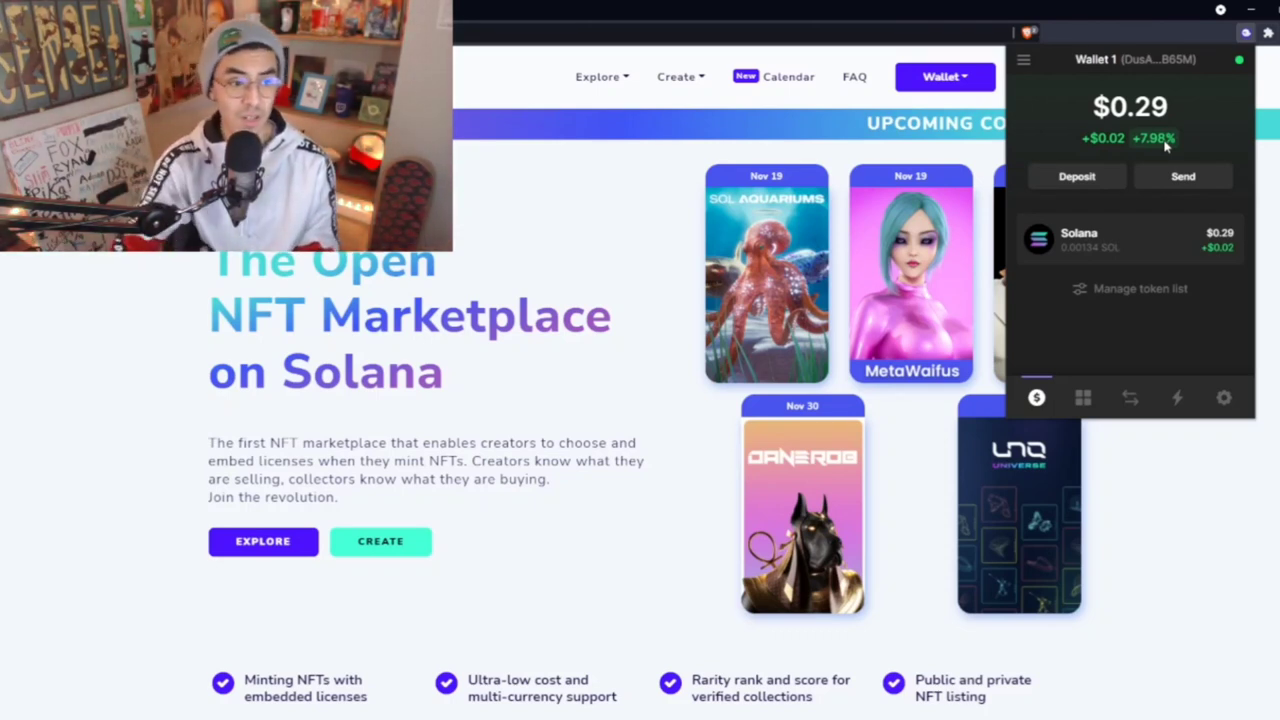
left_click(1078, 182)
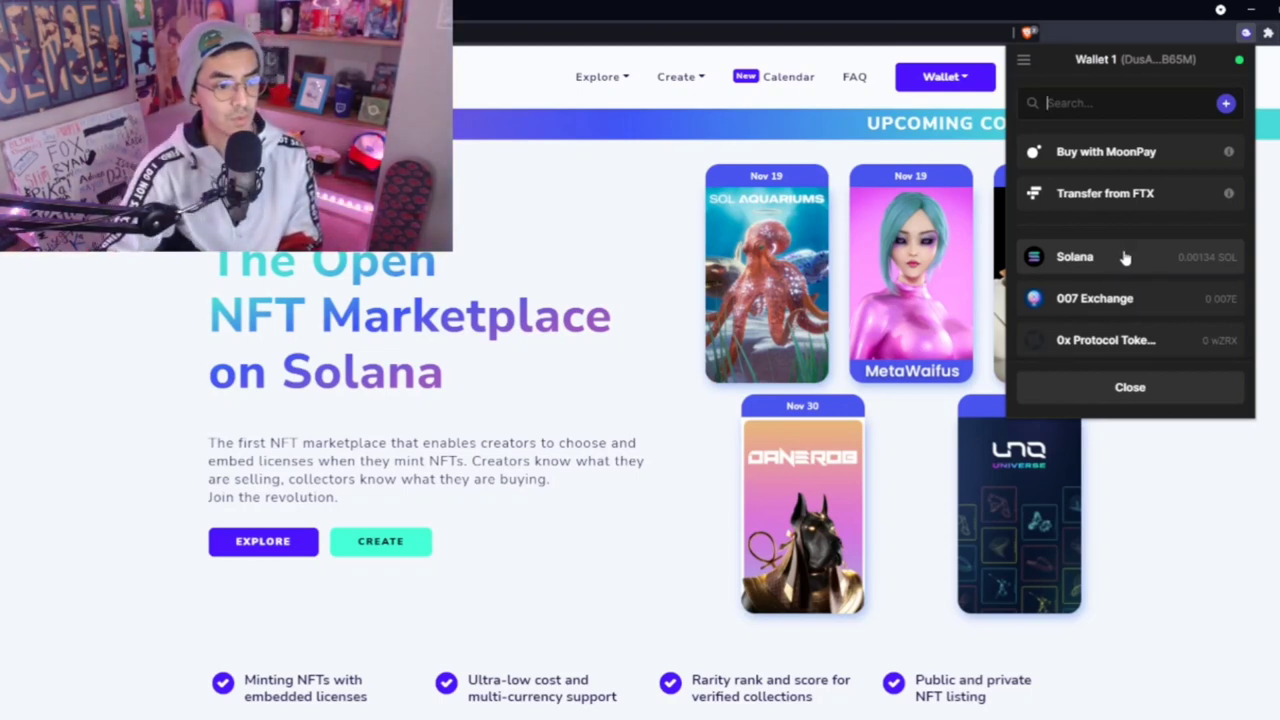
left_click(1122, 257)
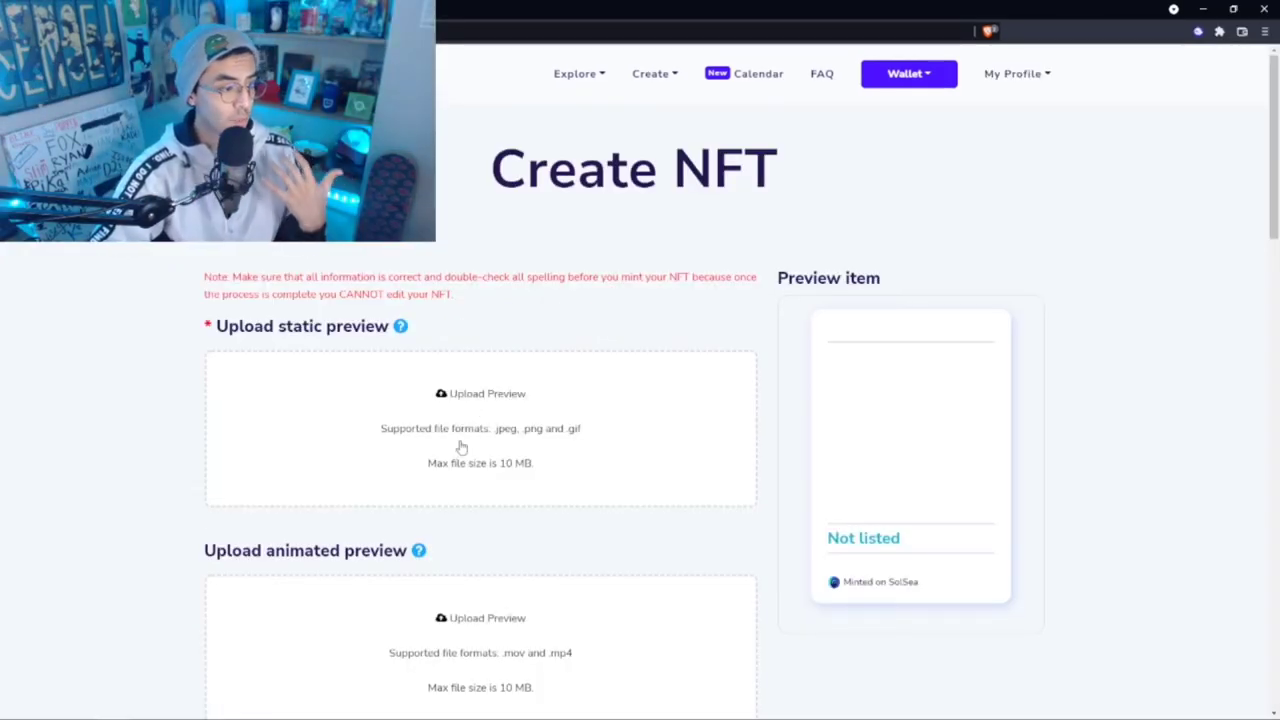
- Upload SaiyanGatoNata.jpg as the new NFT's static preview and check how the image looks
left_click(461, 447)
left_click(548, 425)
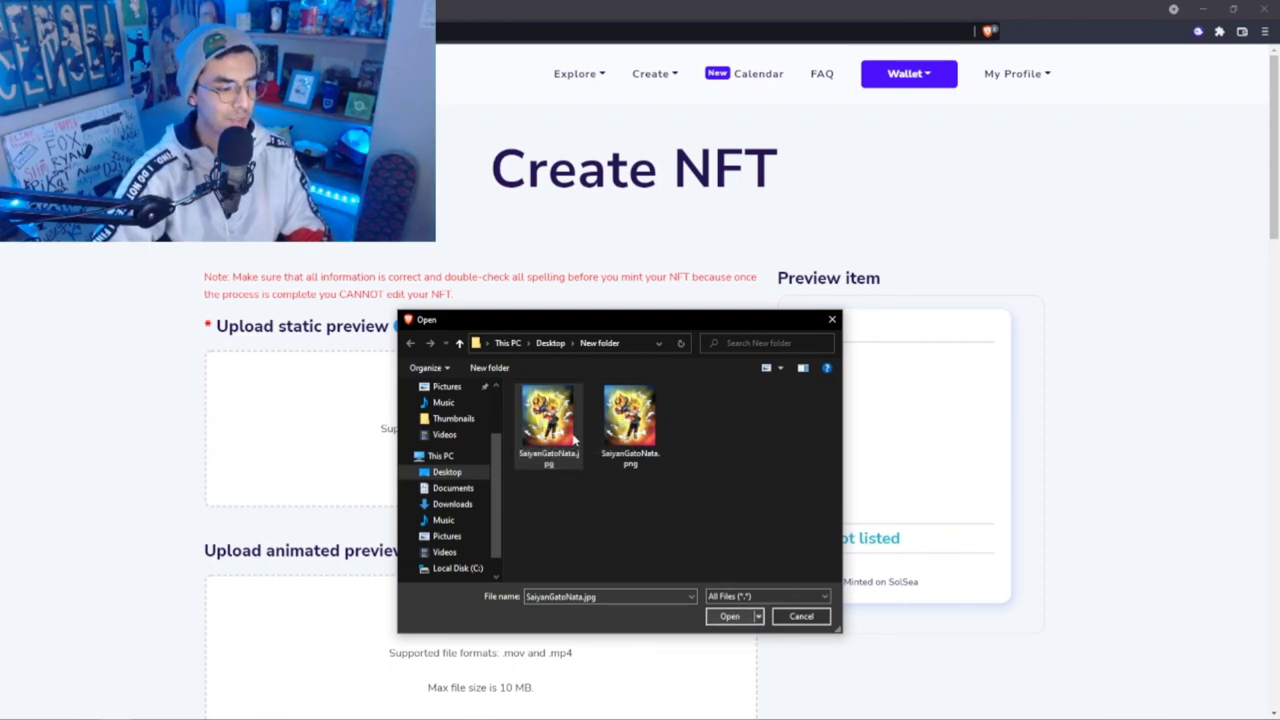
left_click(729, 616)
scroll(117, 349, "down", 1)
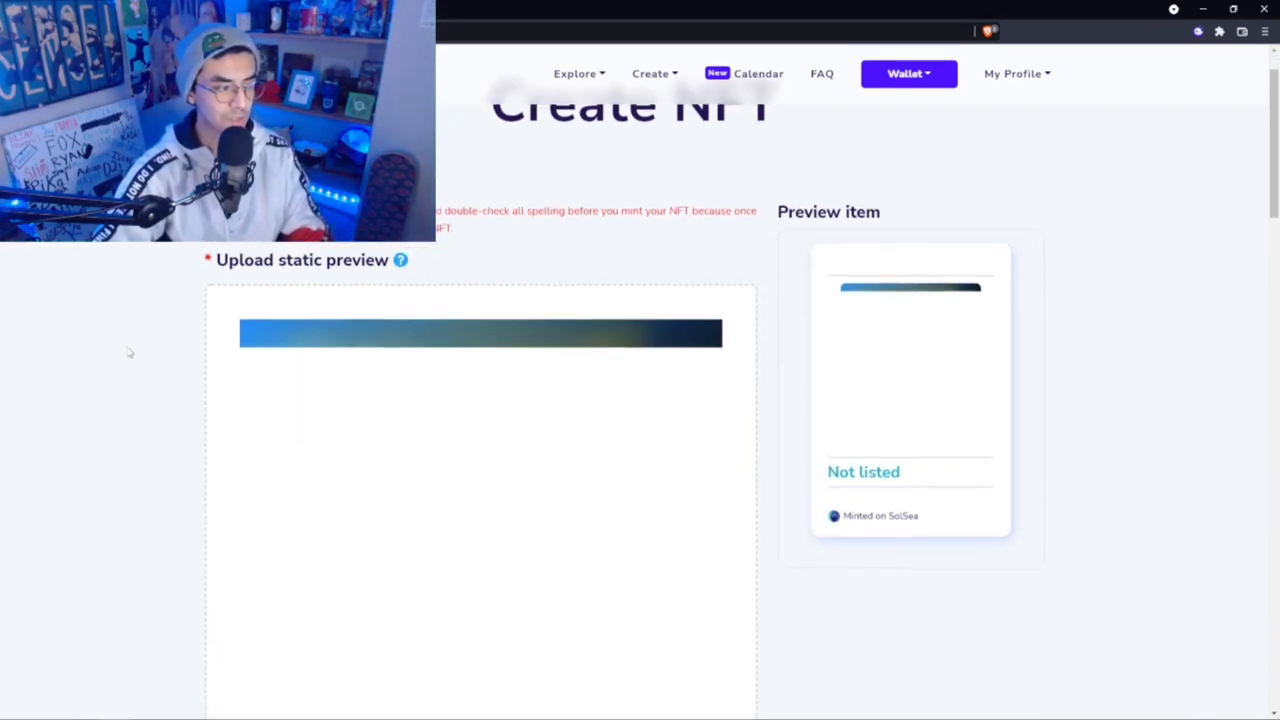
scroll(616, 247, "down", 7)
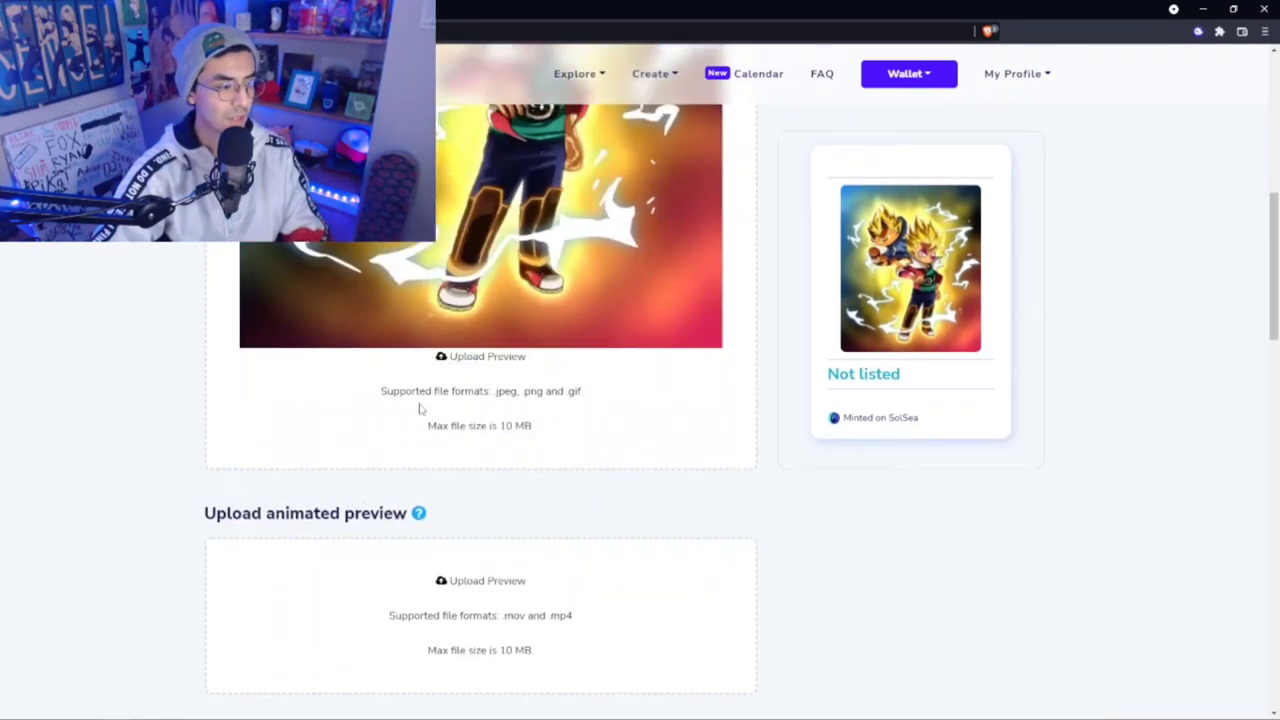
scroll(517, 354, "up", 6)
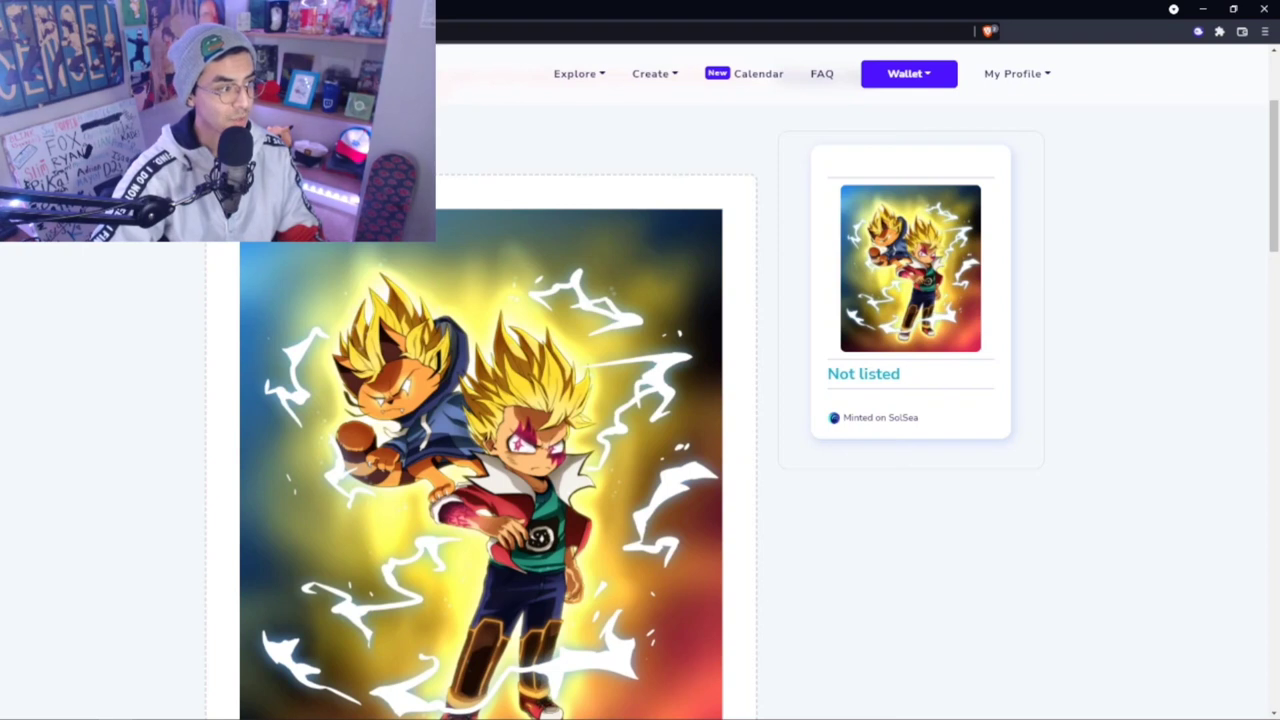
scroll(551, 409, "down", 2)
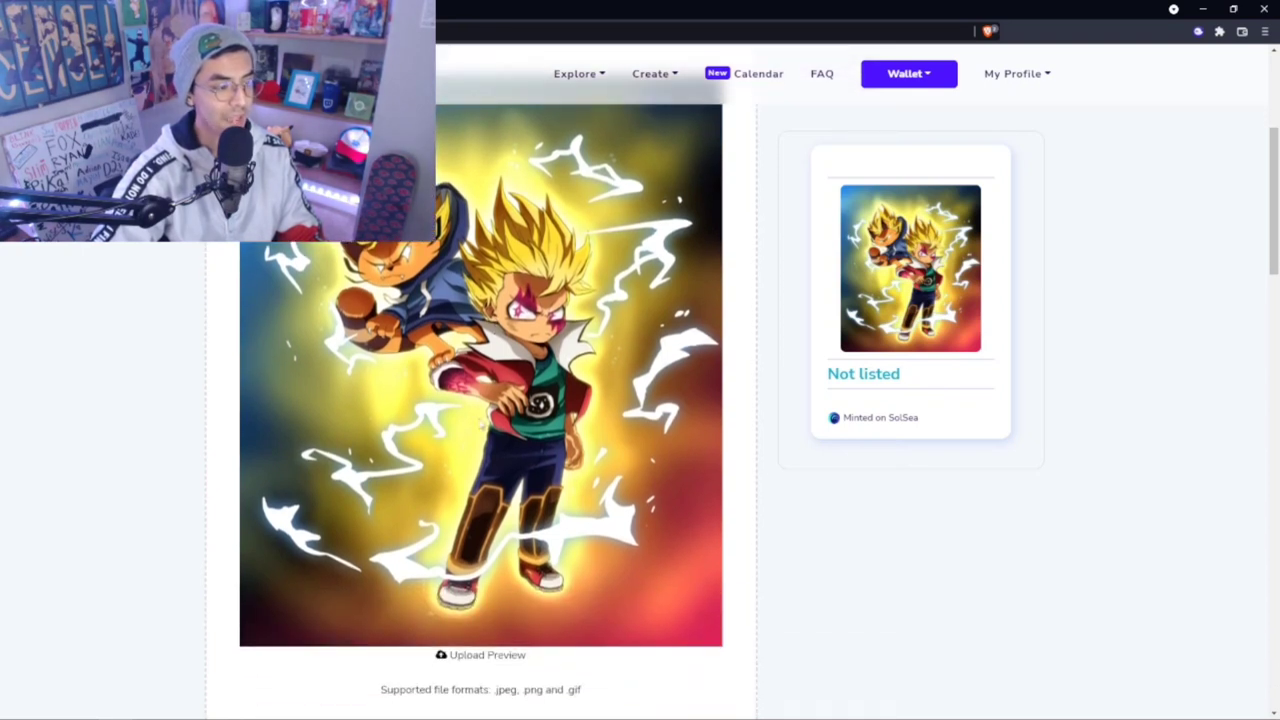
scroll(375, 360, "up", 3)
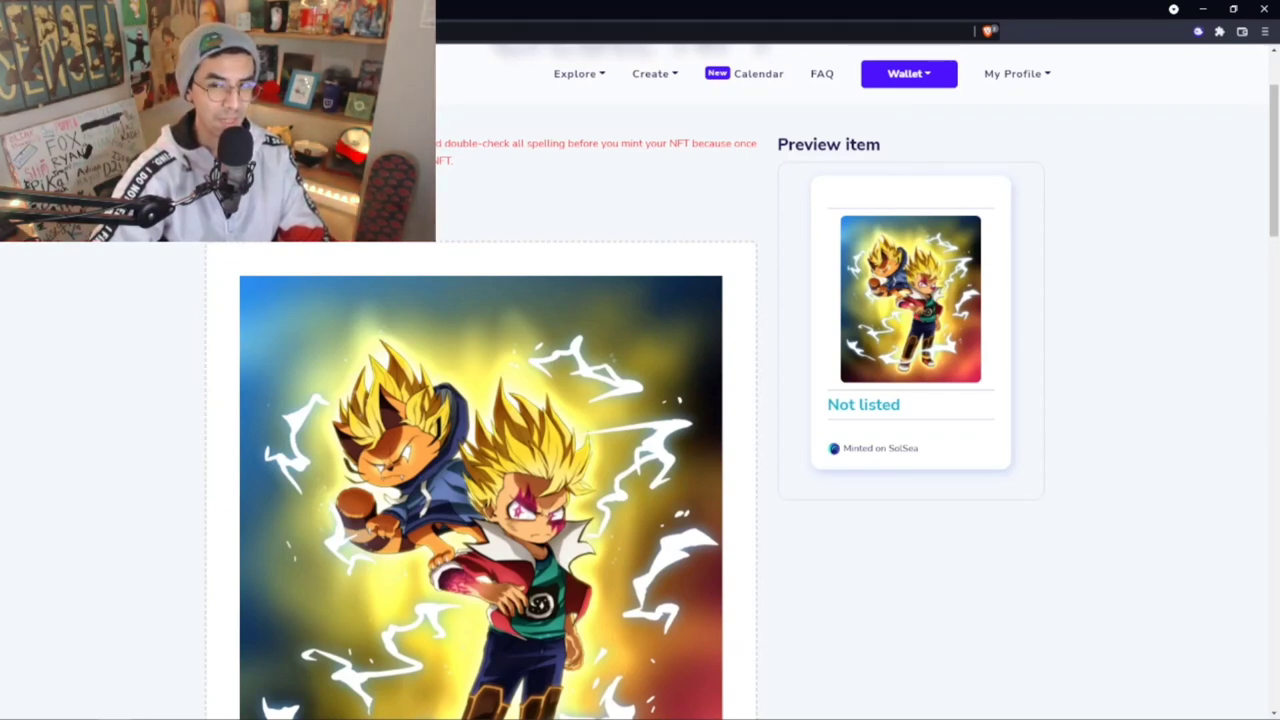
- Upload SaiyanGatoNata.png as the NFT's artwork file, leaving the animated preview empty
scroll(216, 243, "down", 10)
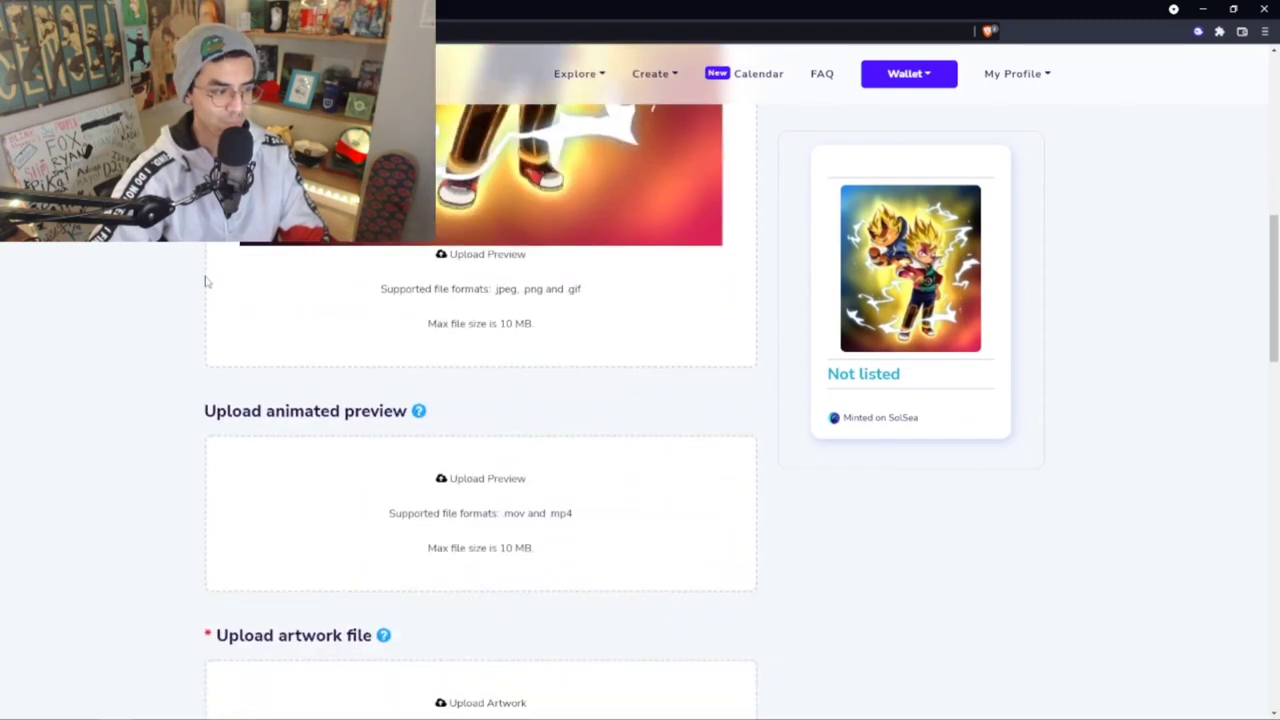
scroll(462, 340, "down", 1)
left_click(497, 340)
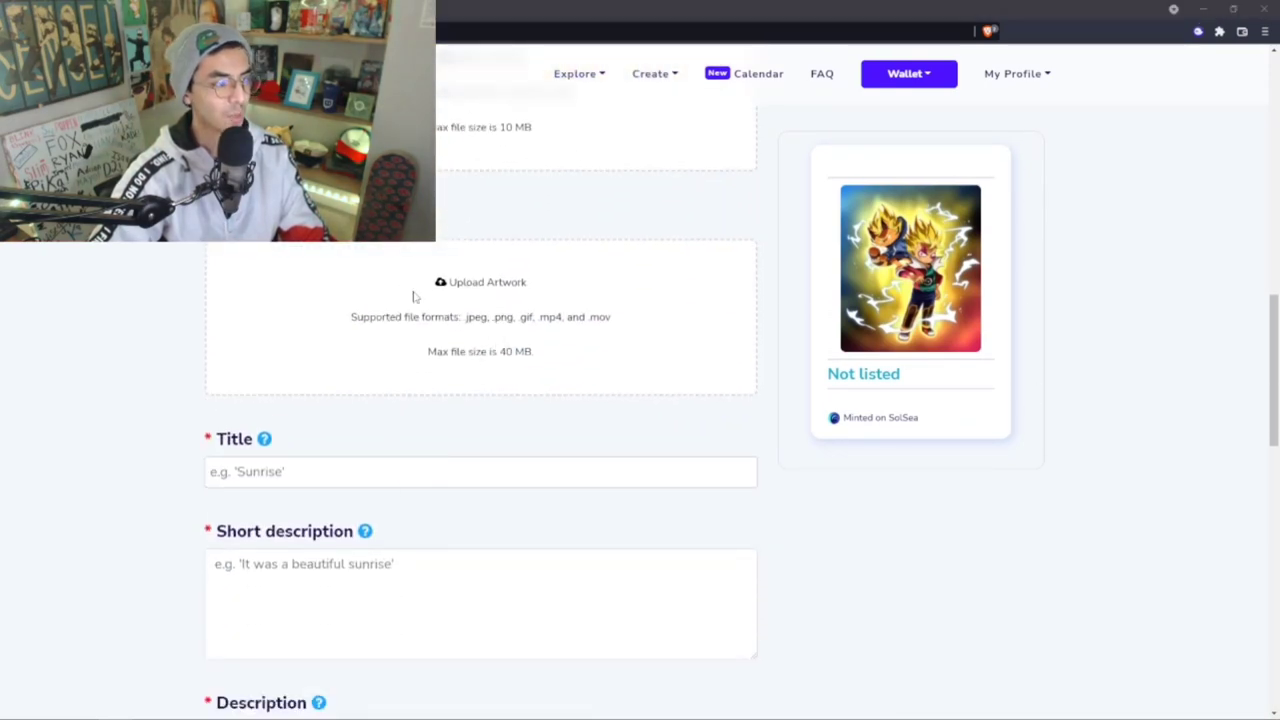
left_click(630, 425)
left_click(730, 615)
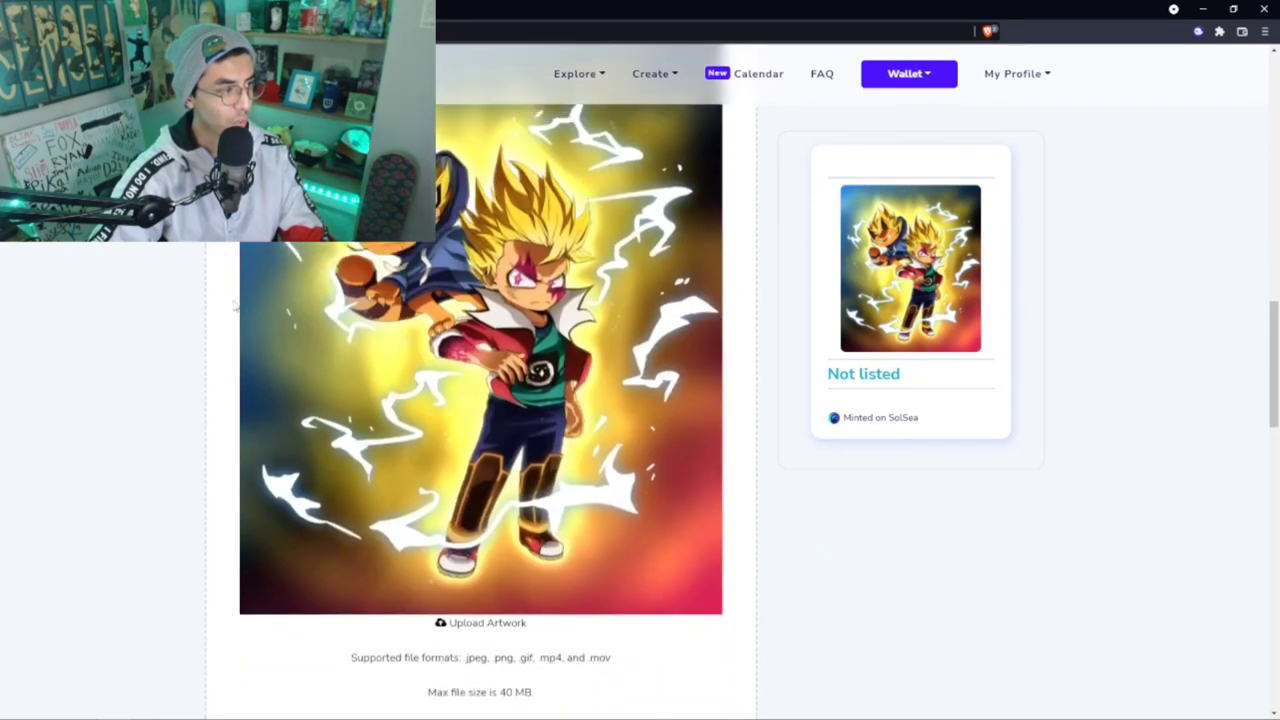
- Check the storage cost shown for the uploaded artwork file
double_click(299, 243)
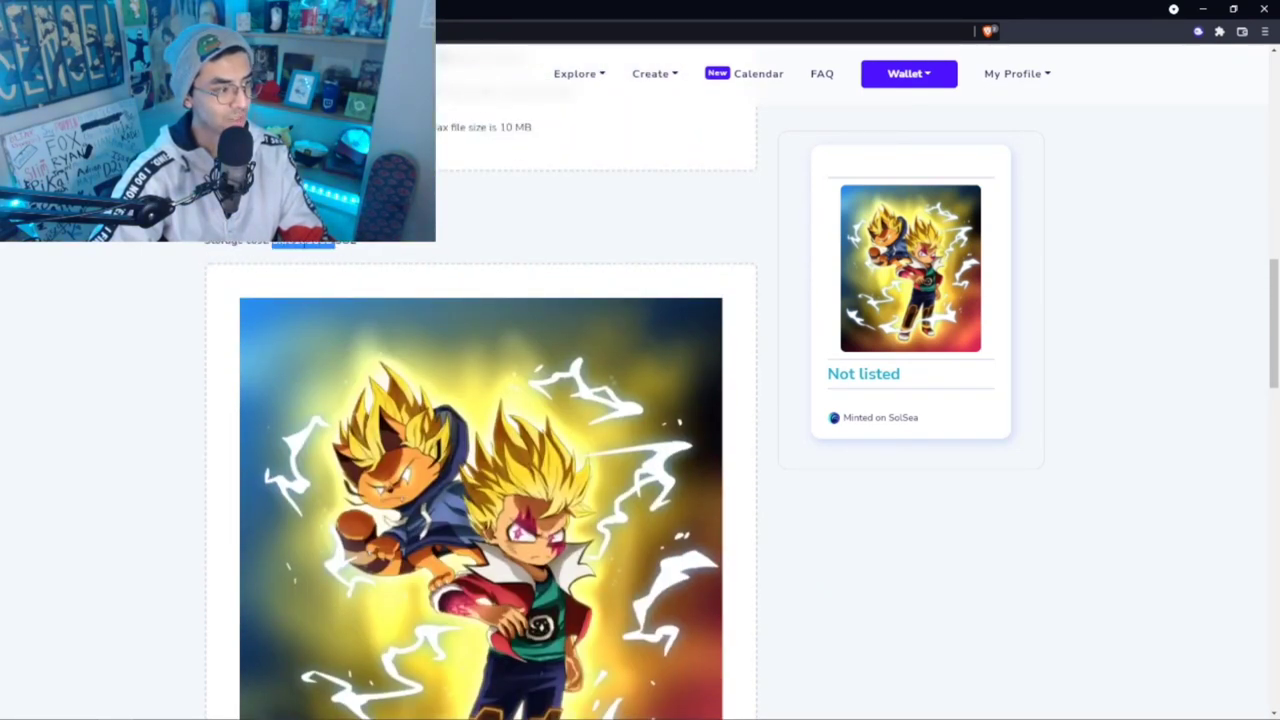
left_click(296, 243)
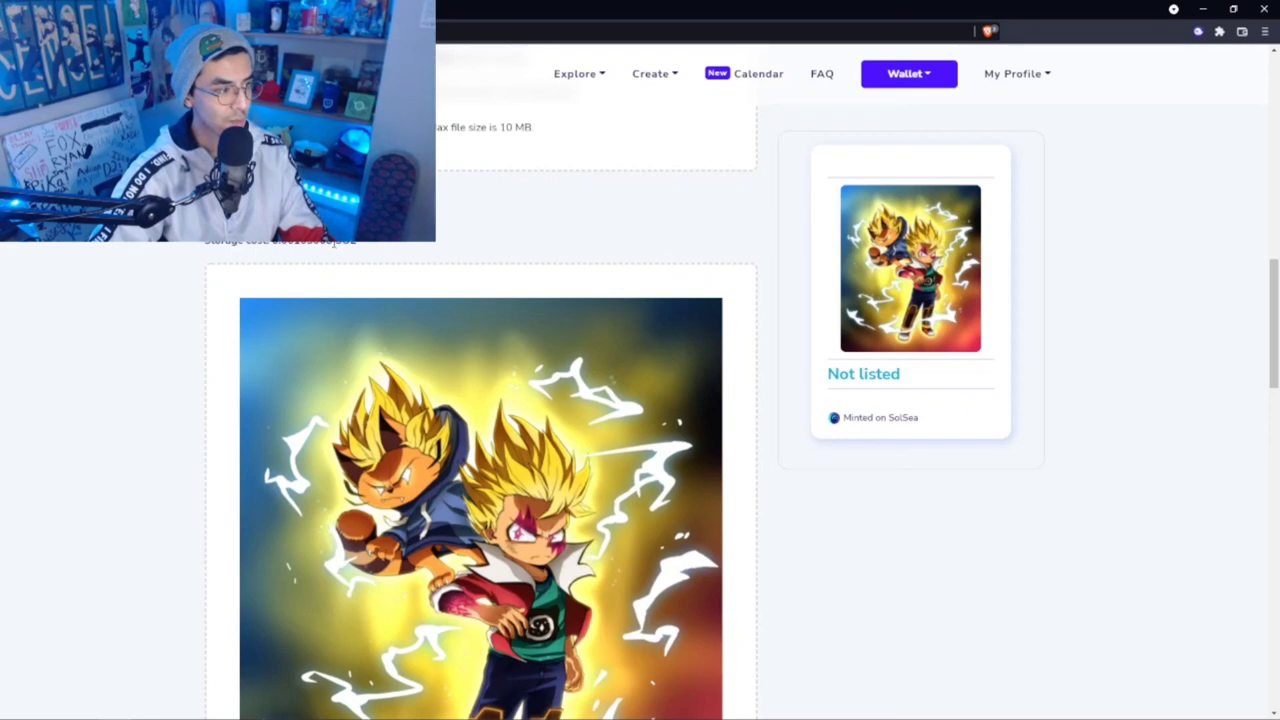
scroll(243, 291, "down", 9)
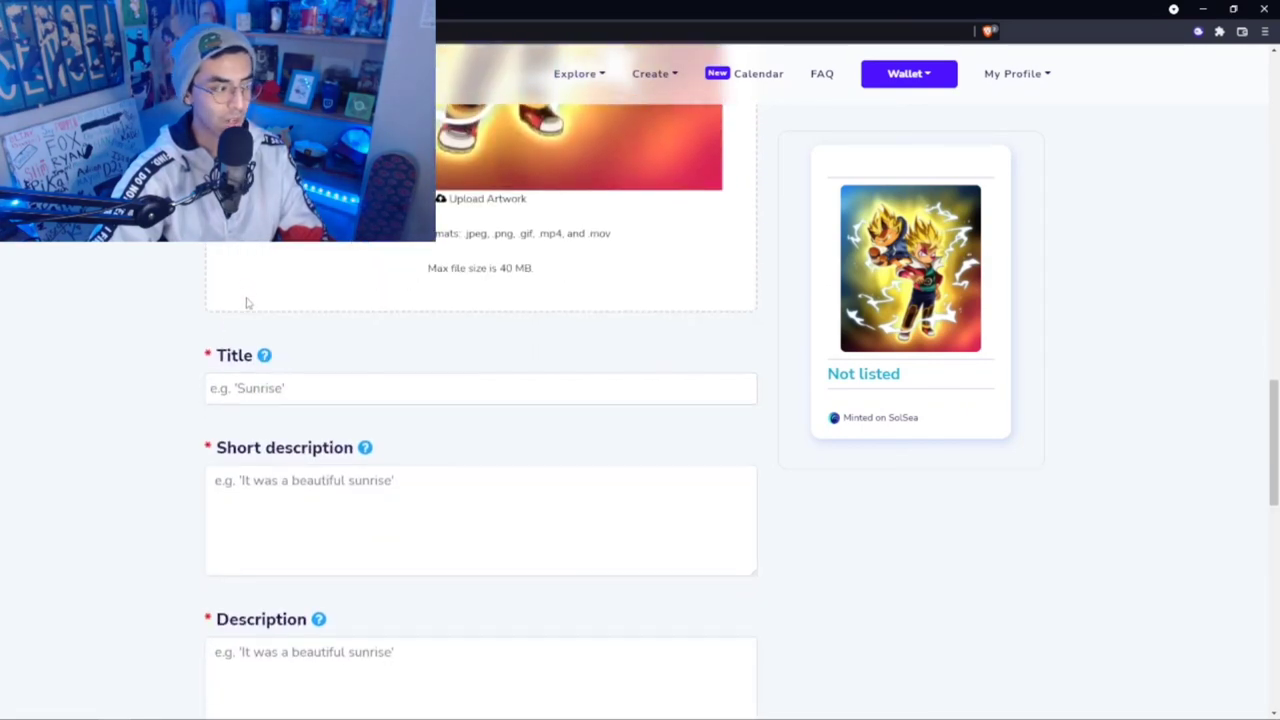
- Title the NFT "Super Saiyan Duo" and enter "ken and gato power up" as its short description
left_click(297, 179)
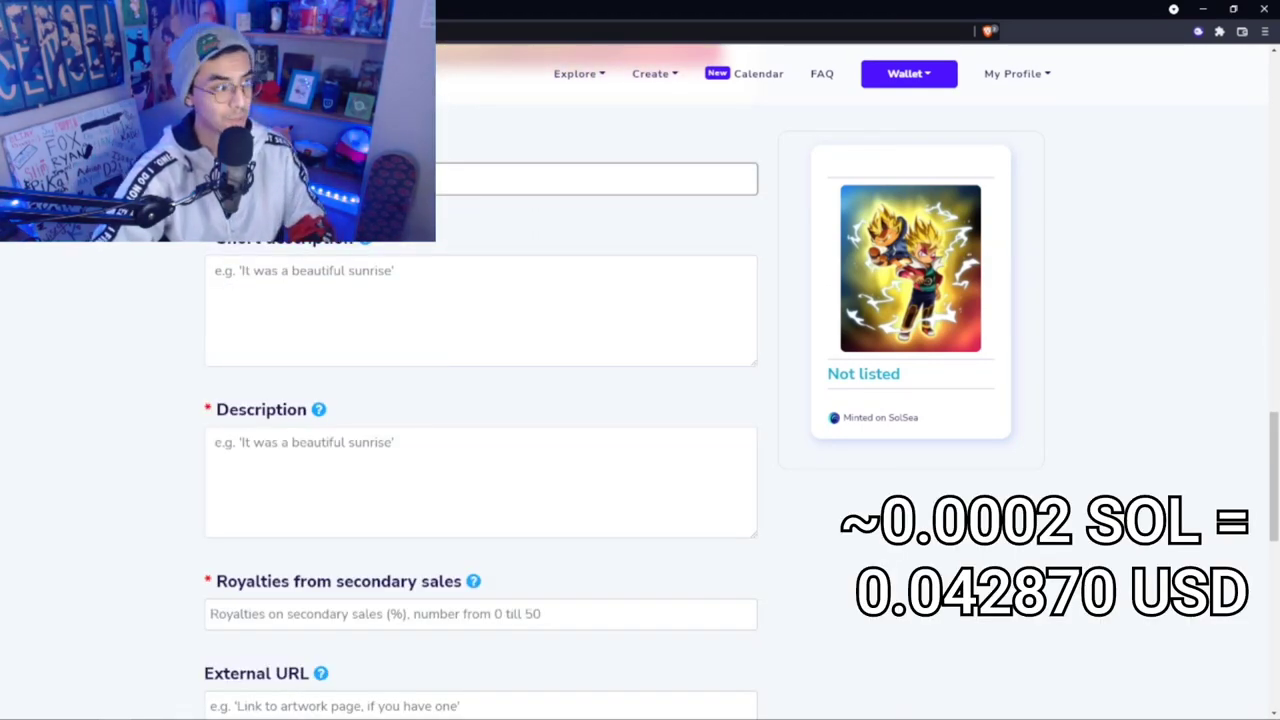
type("Super")
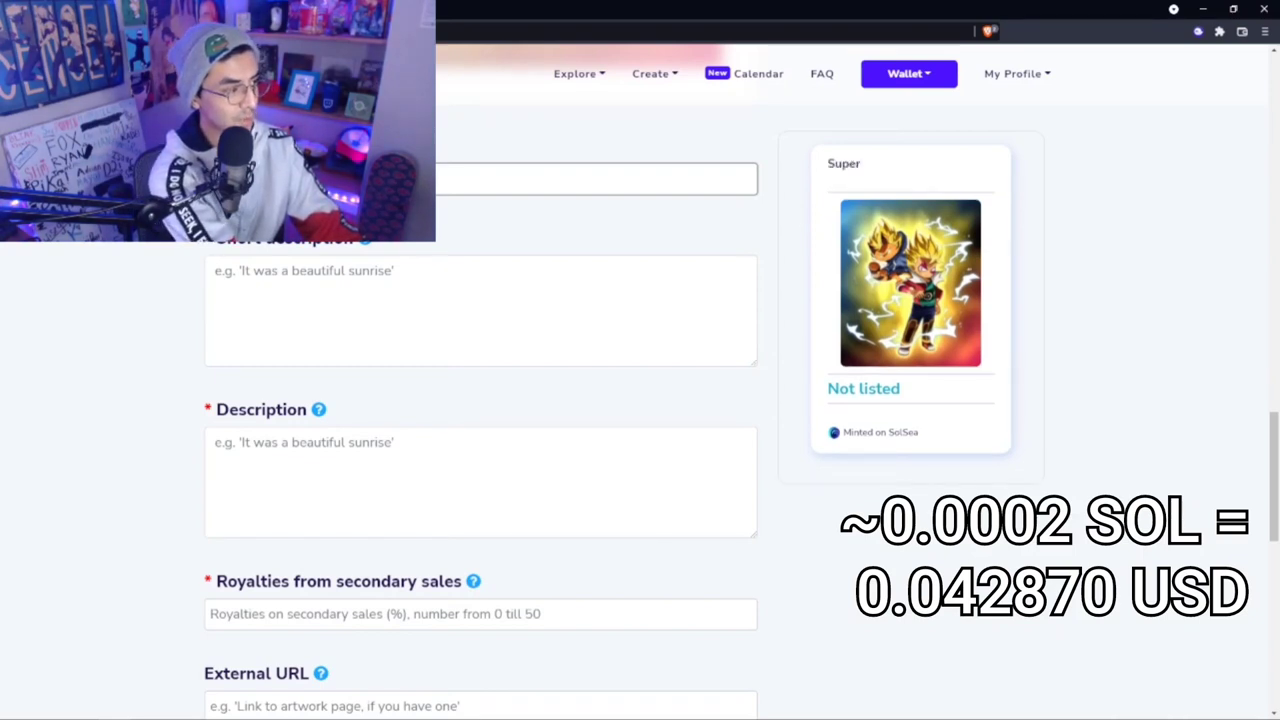
type(" Saiyan Duo")
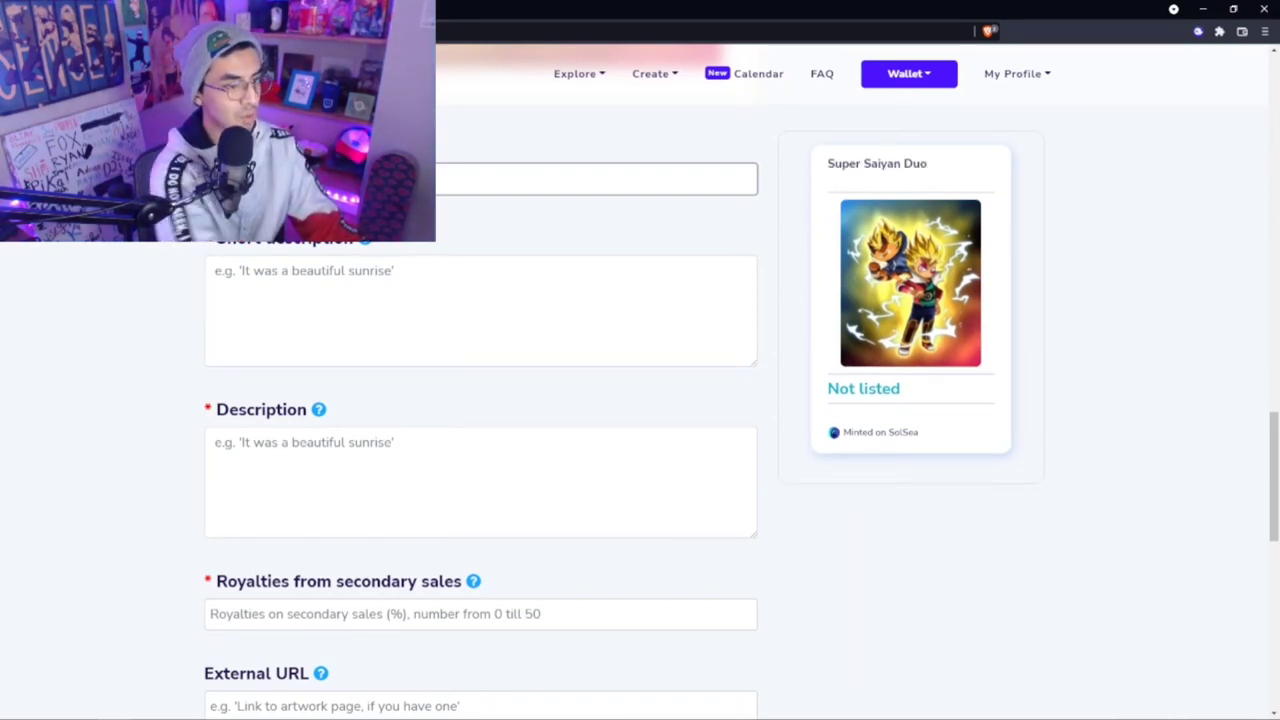
left_click(320, 286)
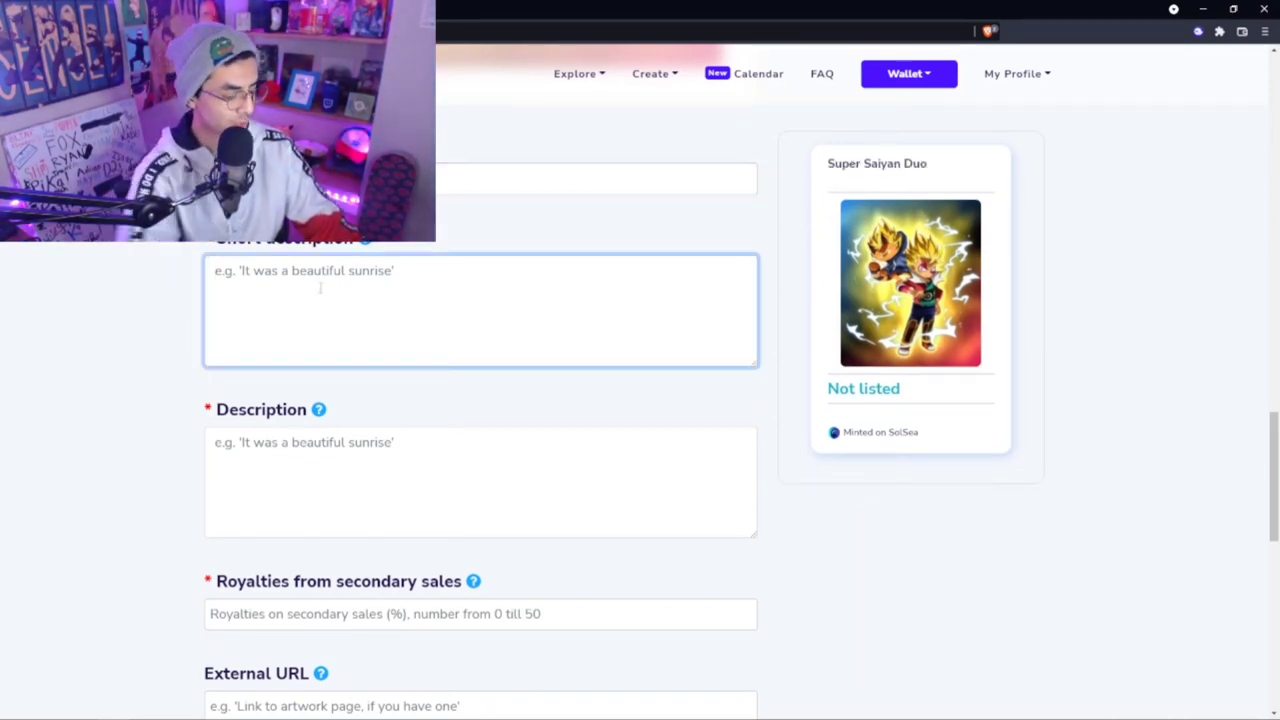
type("ken and gato power up")
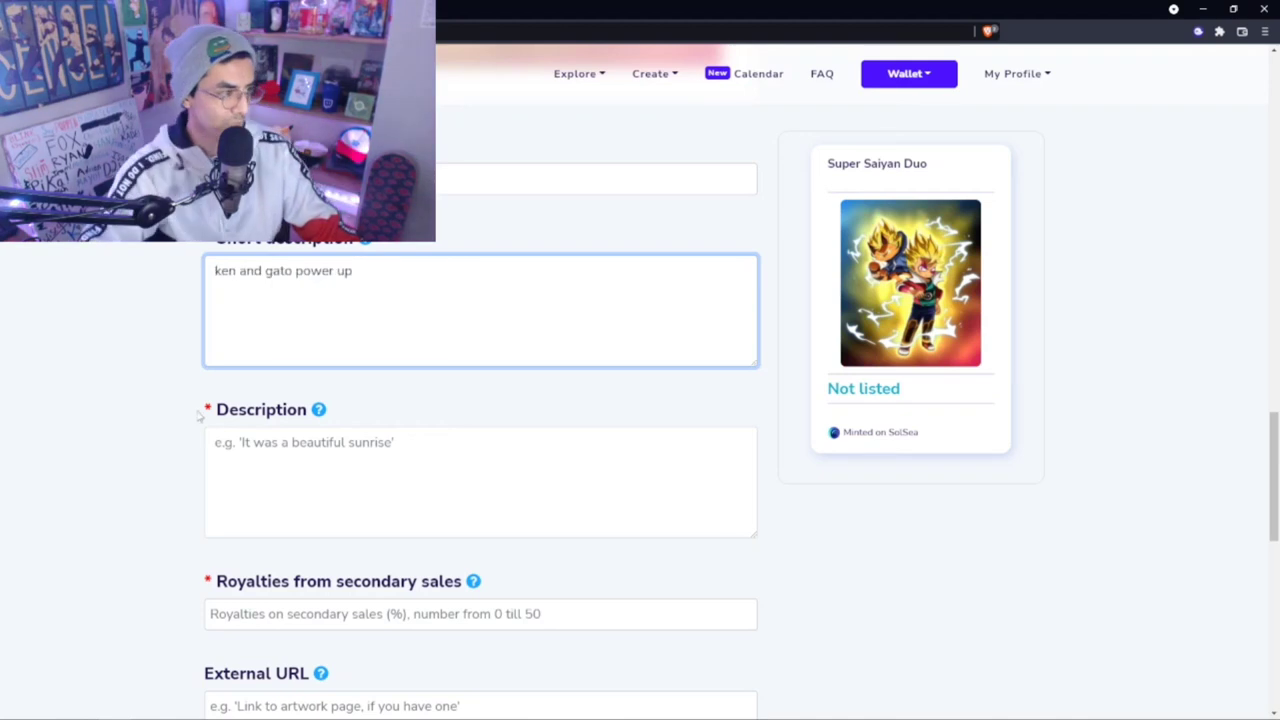
- Enter a full description ending in "them go super saiyan" and set the royalties from secondary sales to 10%
left_click(417, 483)
scroll(297, 357, "down", 3)
left_click(297, 357)
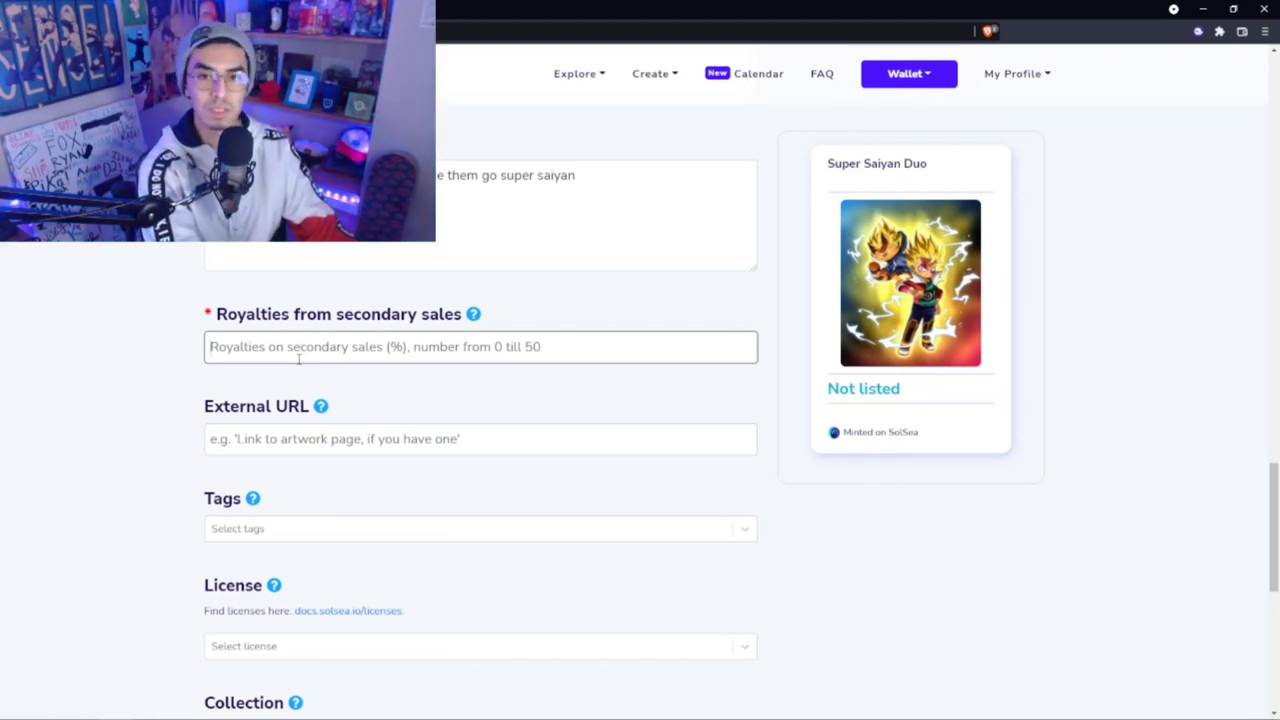
type("10")
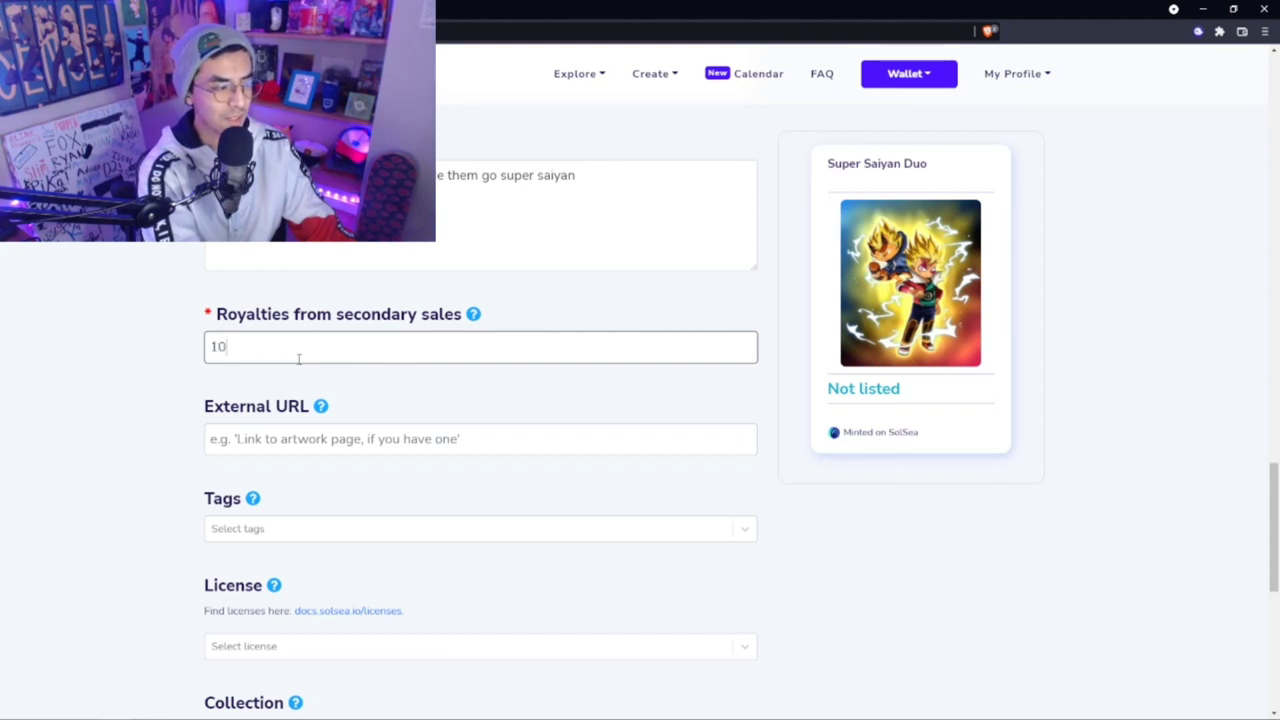
left_click(172, 384)
- Tag the NFT as 2D, Art and Drawing, leaving the external URL empty
scroll(290, 378, "down", 2)
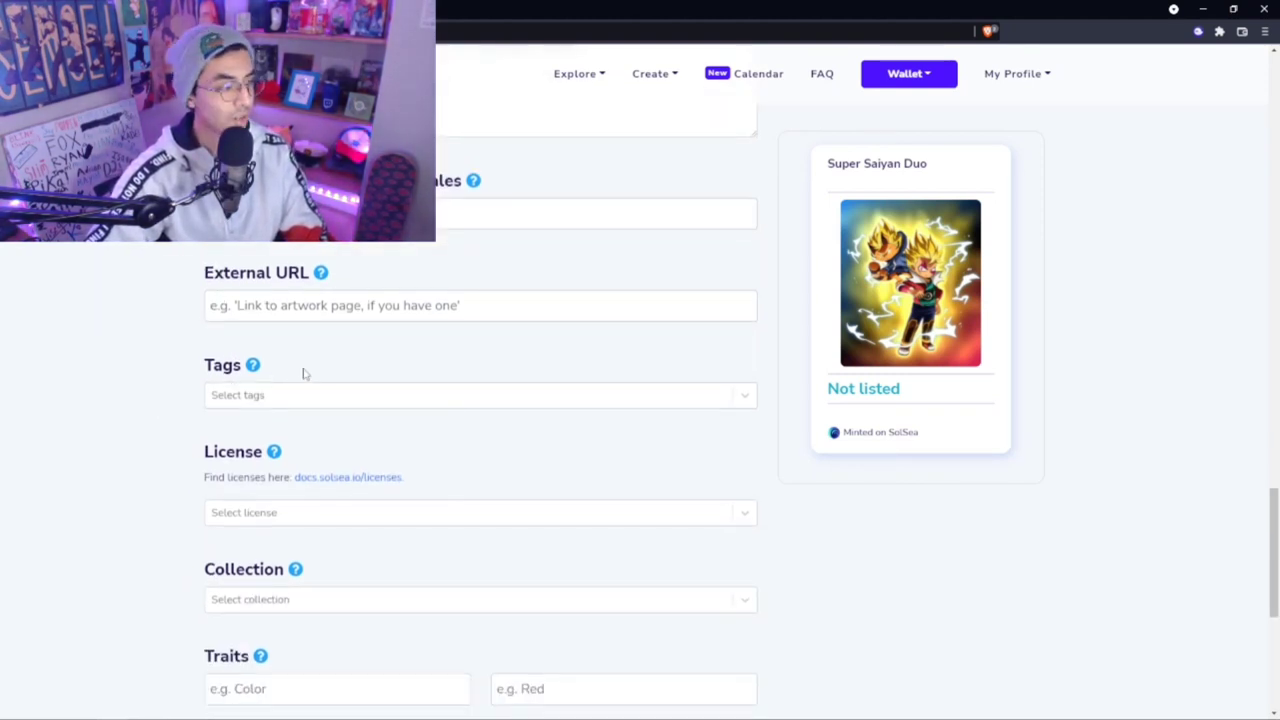
scroll(285, 328, "down", 1)
left_click(280, 330)
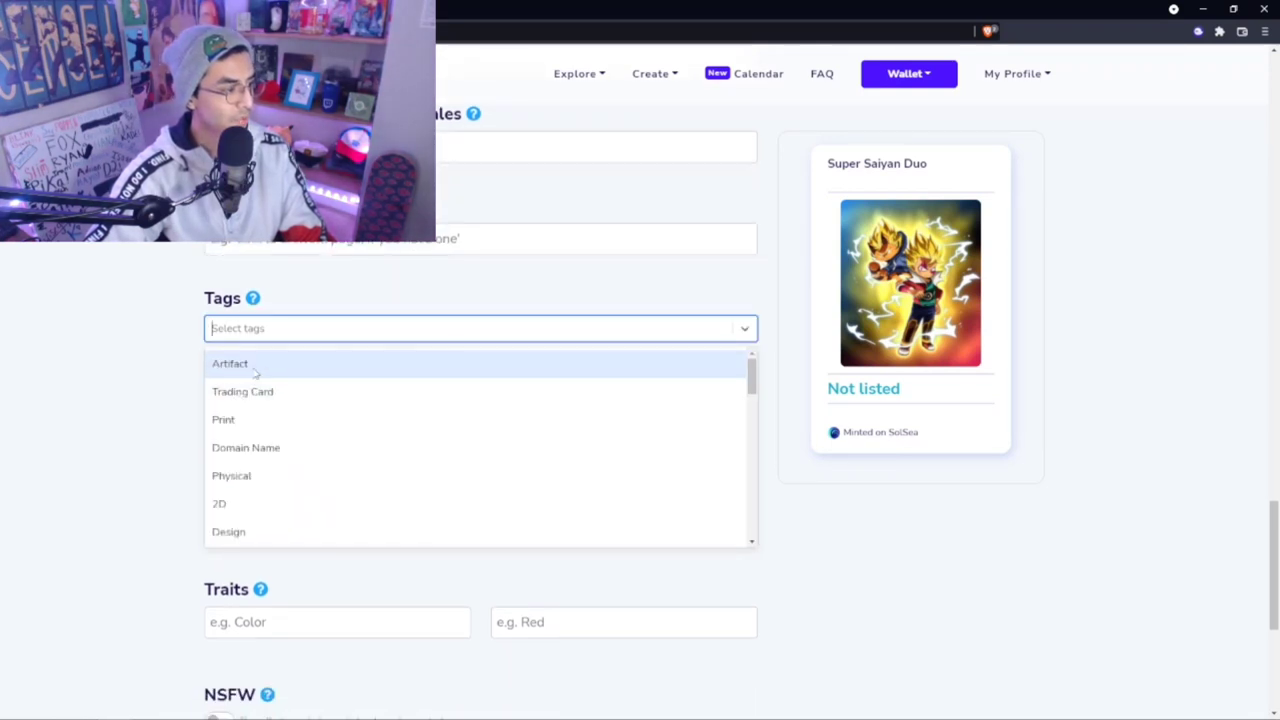
scroll(271, 415, "down", 1)
left_click(260, 432)
left_click(274, 334)
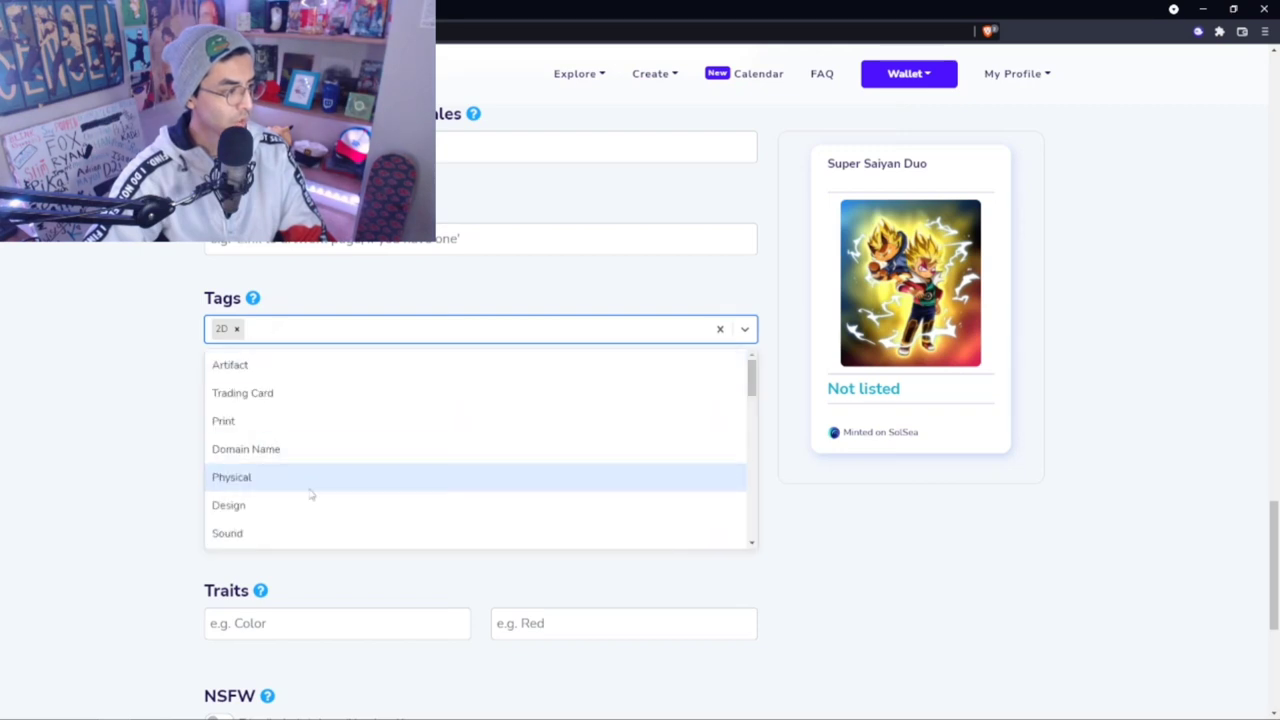
scroll(293, 478, "down", 3)
left_click(276, 478)
left_click(333, 338)
scroll(304, 479, "down", 4)
scroll(300, 470, "down", 2)
left_click(271, 403)
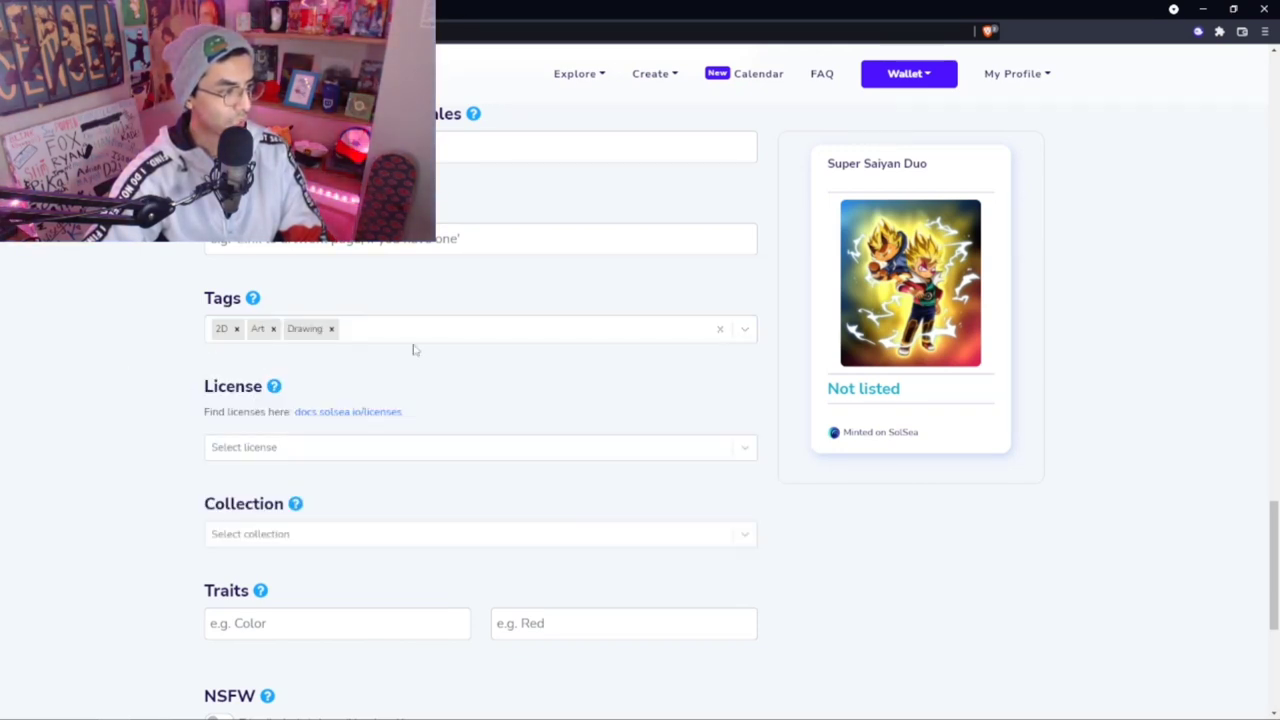
- Set the license to Personal public display/Non-Commercial exploitation and look at the collection choices without selecting one
left_click(354, 446)
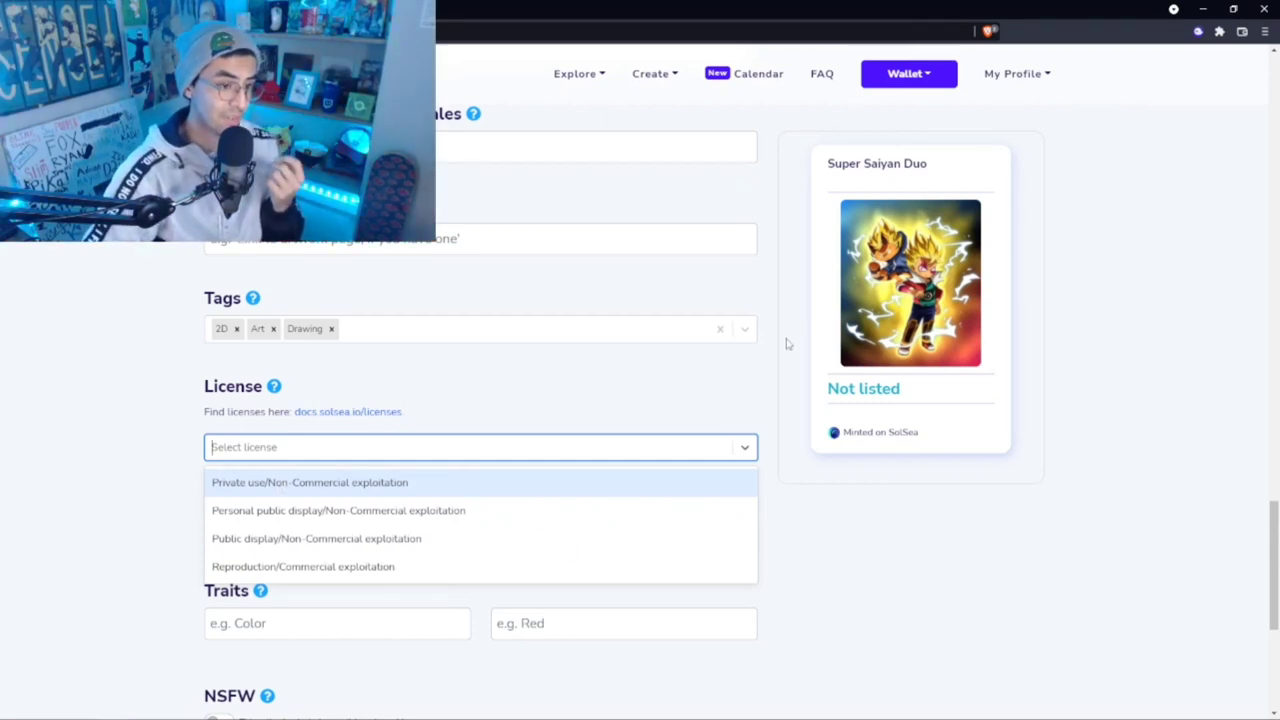
left_click(257, 517)
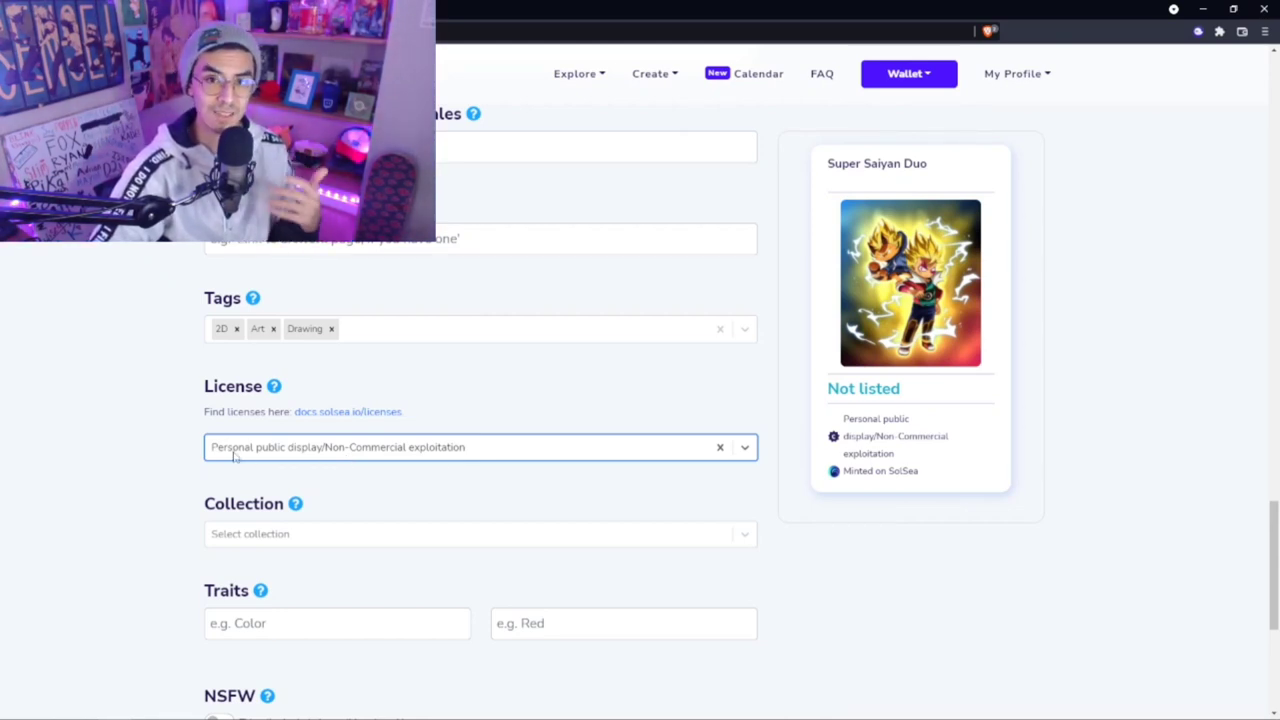
scroll(255, 460, "down", 2)
left_click(268, 405)
left_click(185, 402)
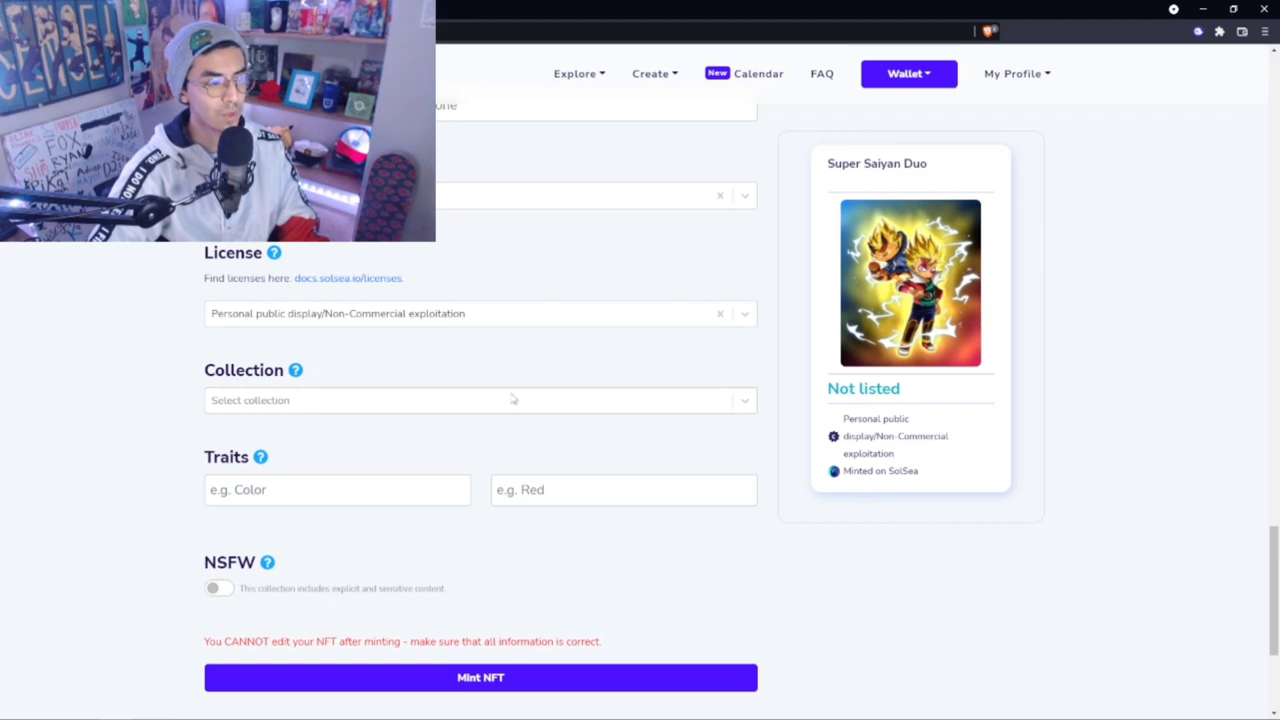
- Add a Quantity trait to the NFT with the value "1 of 1"
left_click(286, 490)
mouse_move(262, 460)
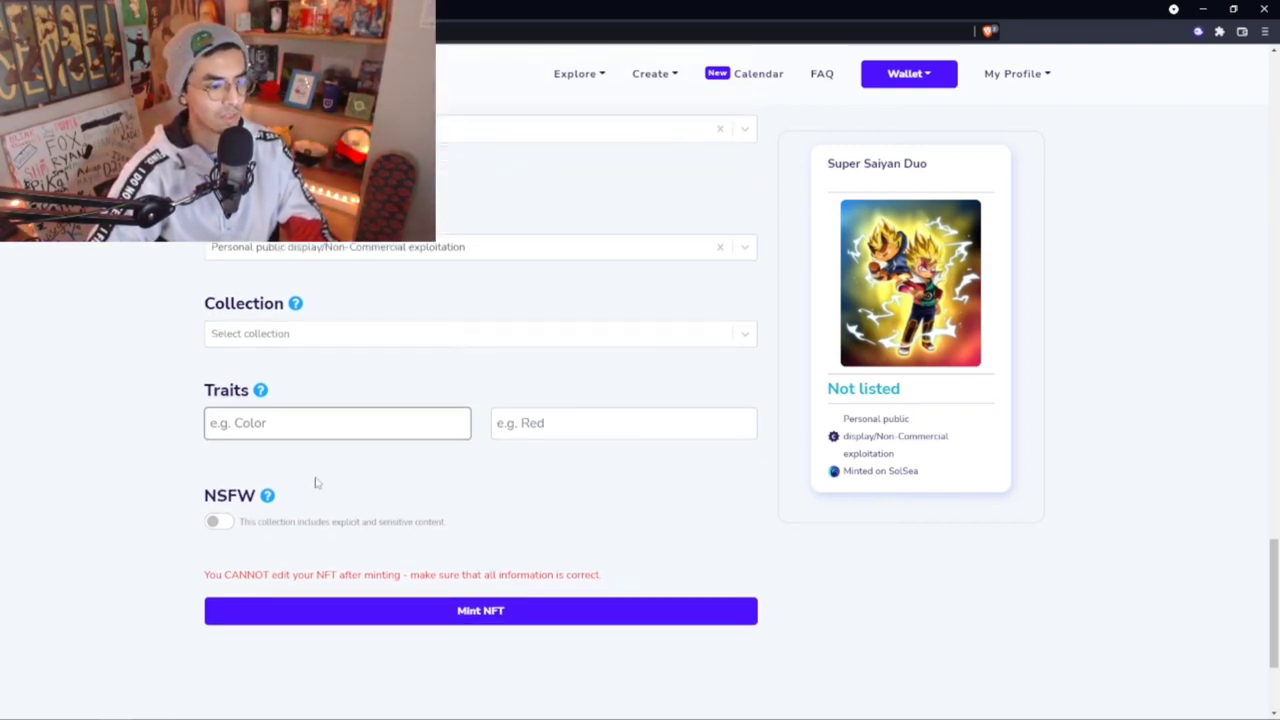
type("Quantity")
left_click(544, 425)
type("1 of 1")
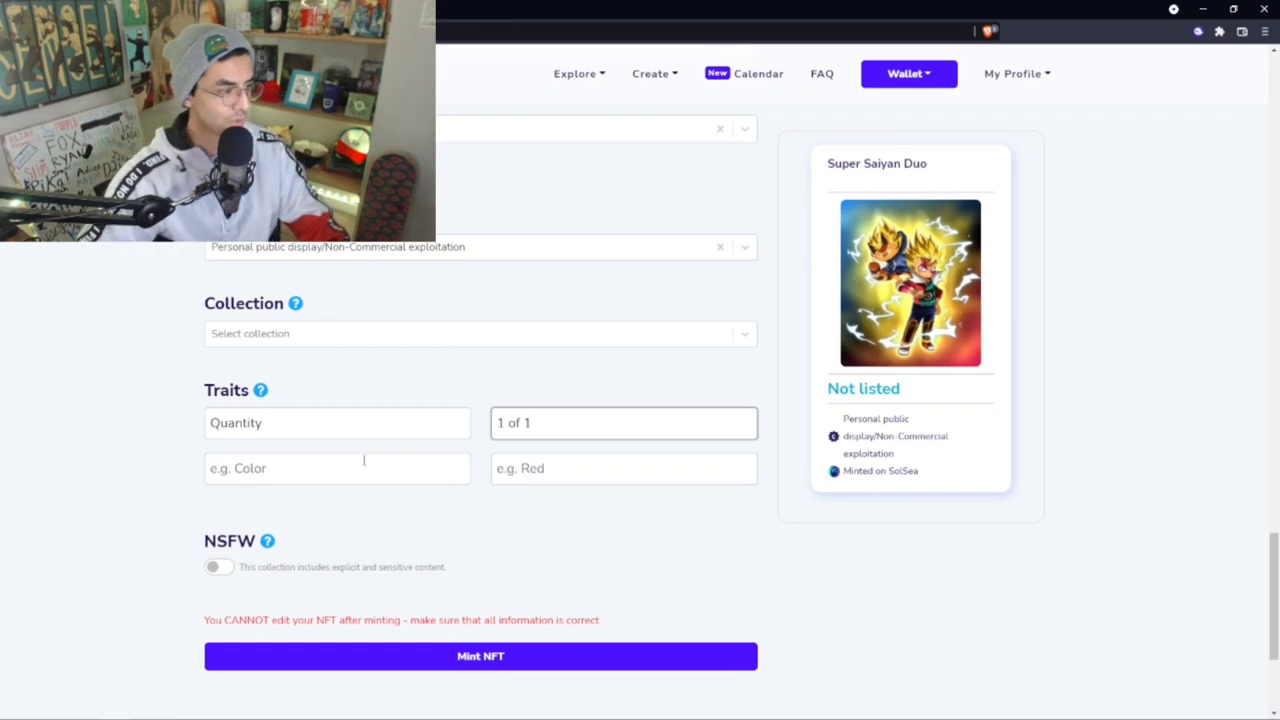
left_click(590, 452)
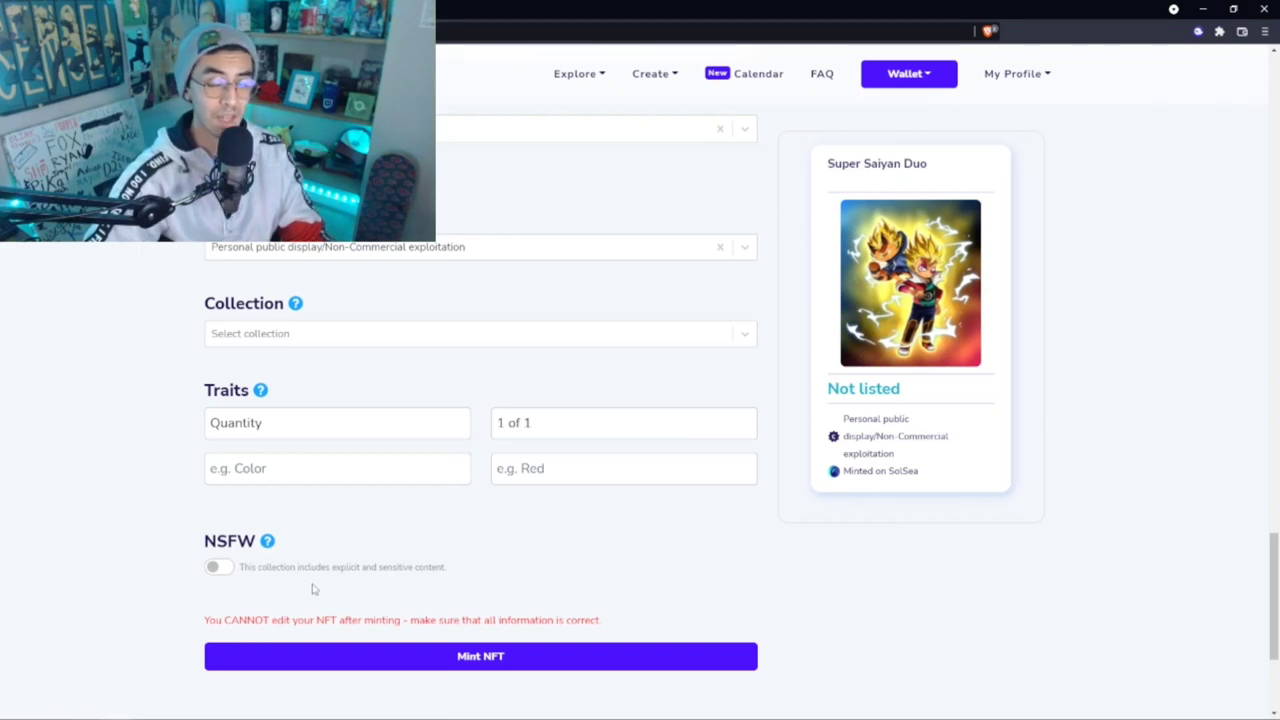
- Start minting the NFT and bring the Phantom wallet's transaction request into clear view
left_click(490, 665)
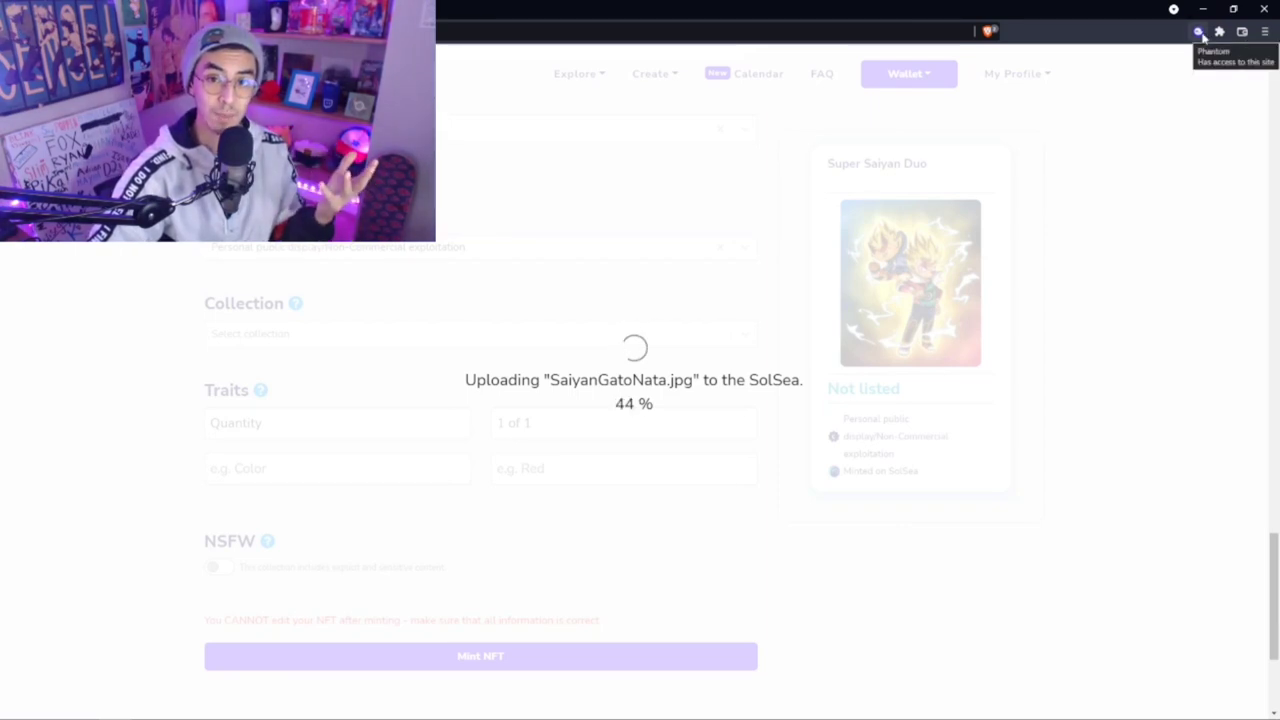
left_click(1199, 32)
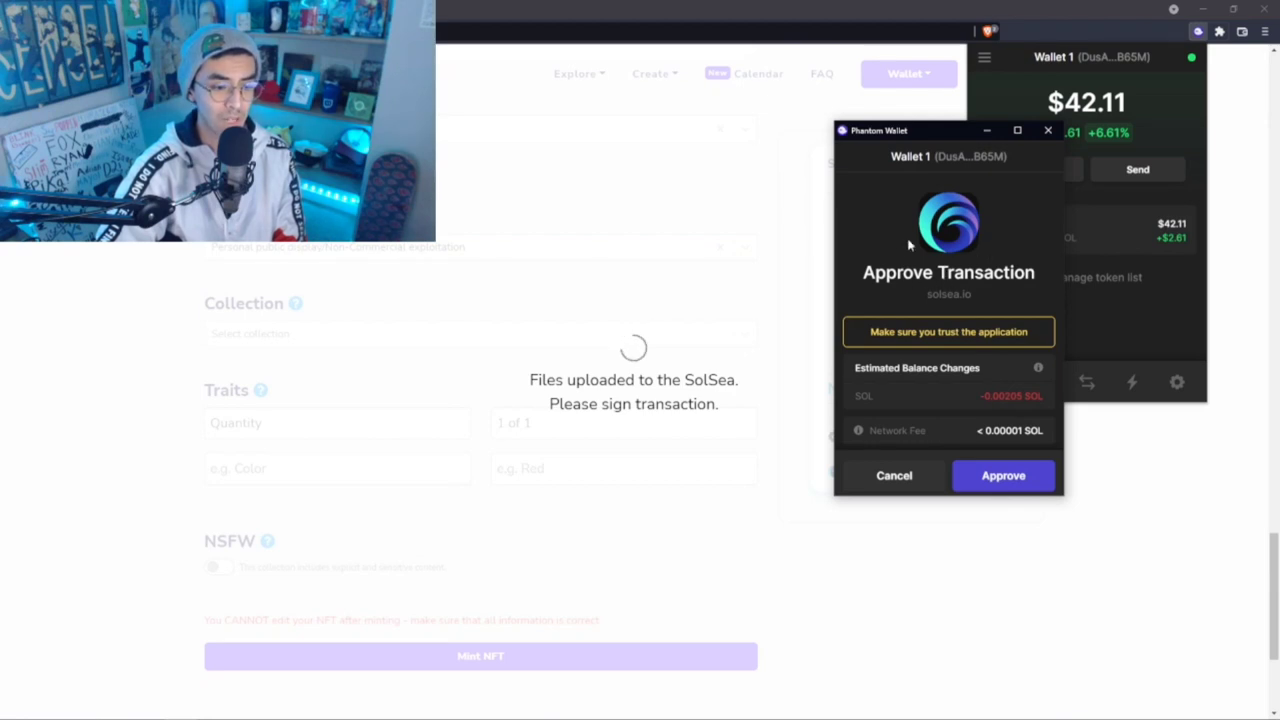
scroll(987, 347, "down", 2)
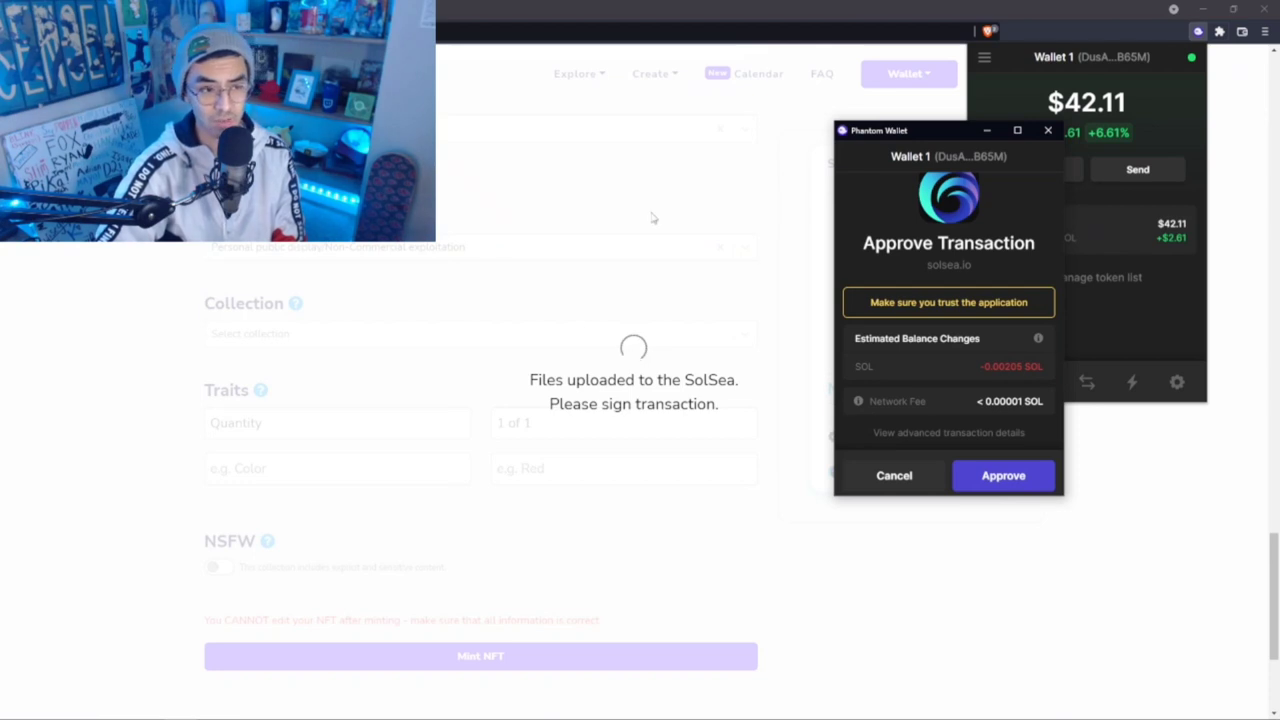
left_click_drag(920, 130, 839, 126)
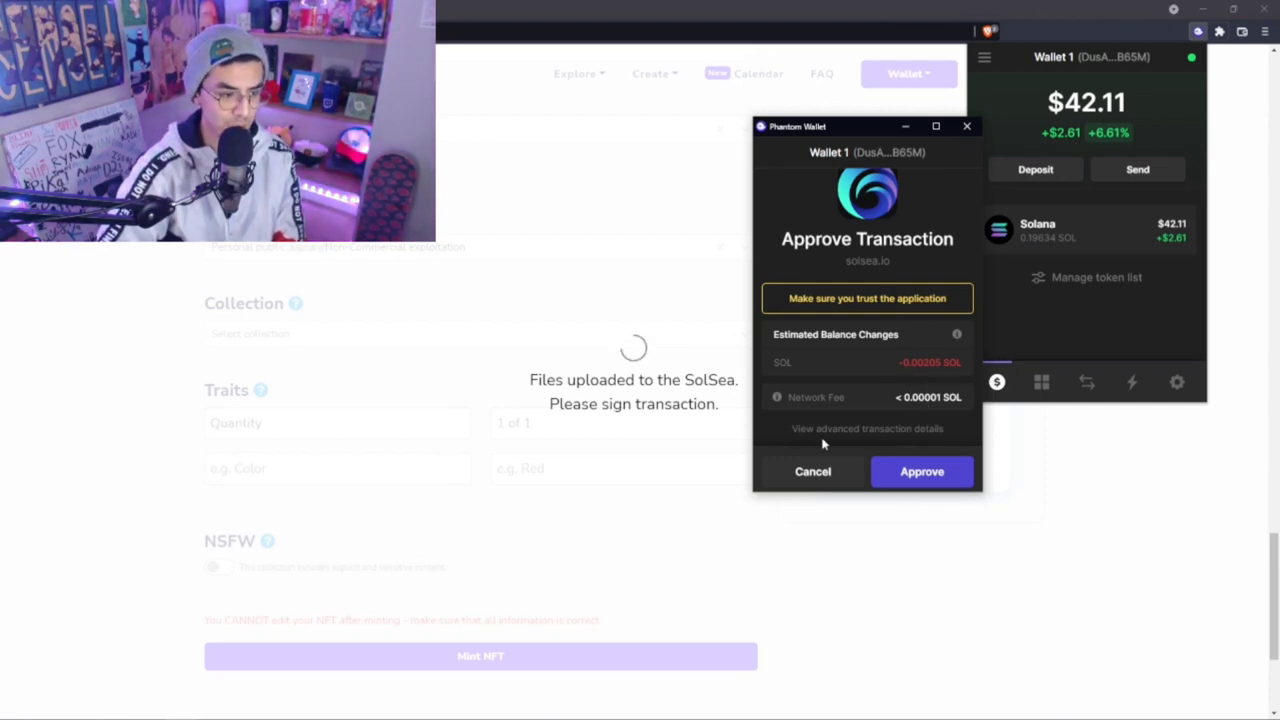
- Check the advanced details of the SOL transfer requested by solsea.io and approve the transaction
left_click(866, 428)
scroll(877, 367, "down", 2)
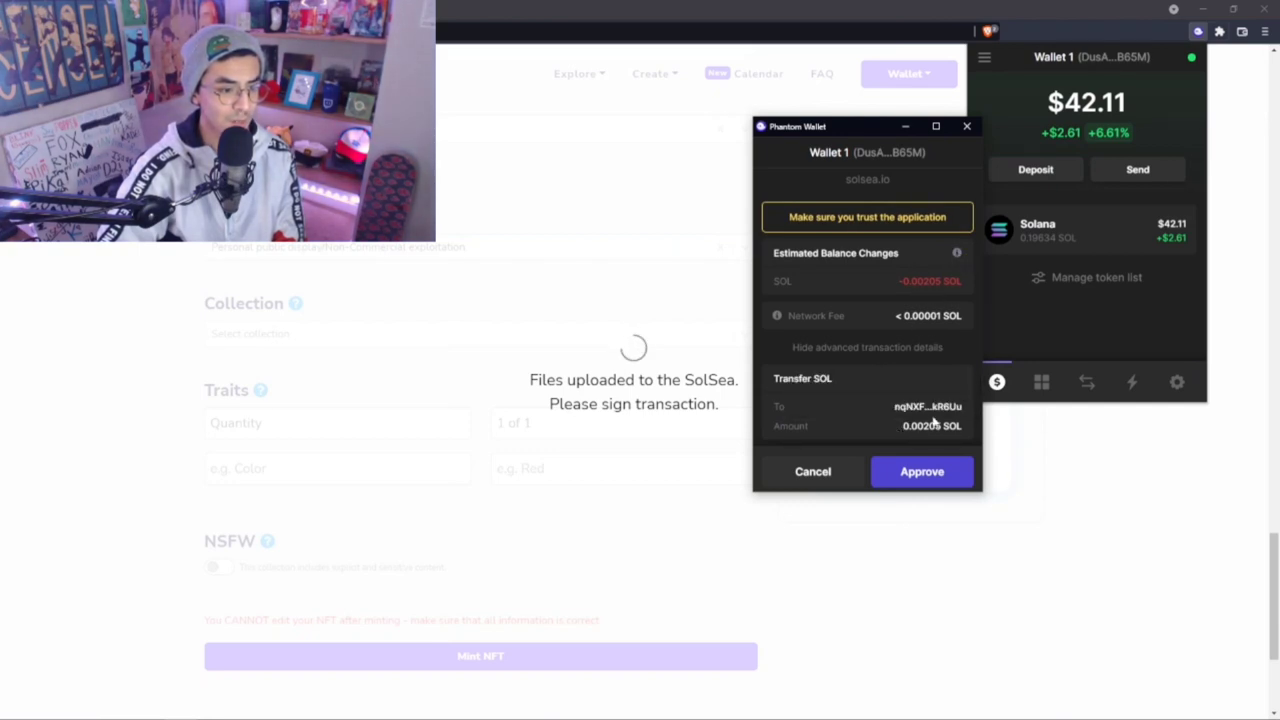
left_click(930, 472)
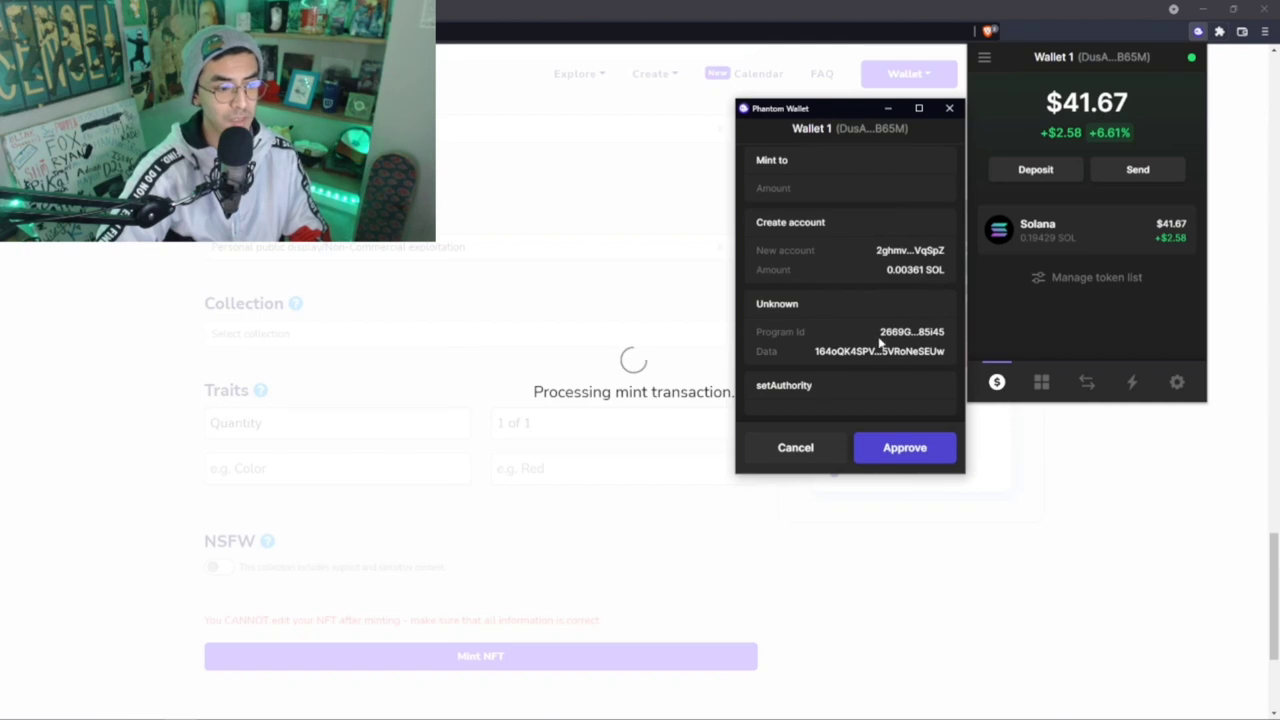
- Review and approve the mint transaction in Phantom, and open the minted NFT's page
scroll(878, 331, "up", 5)
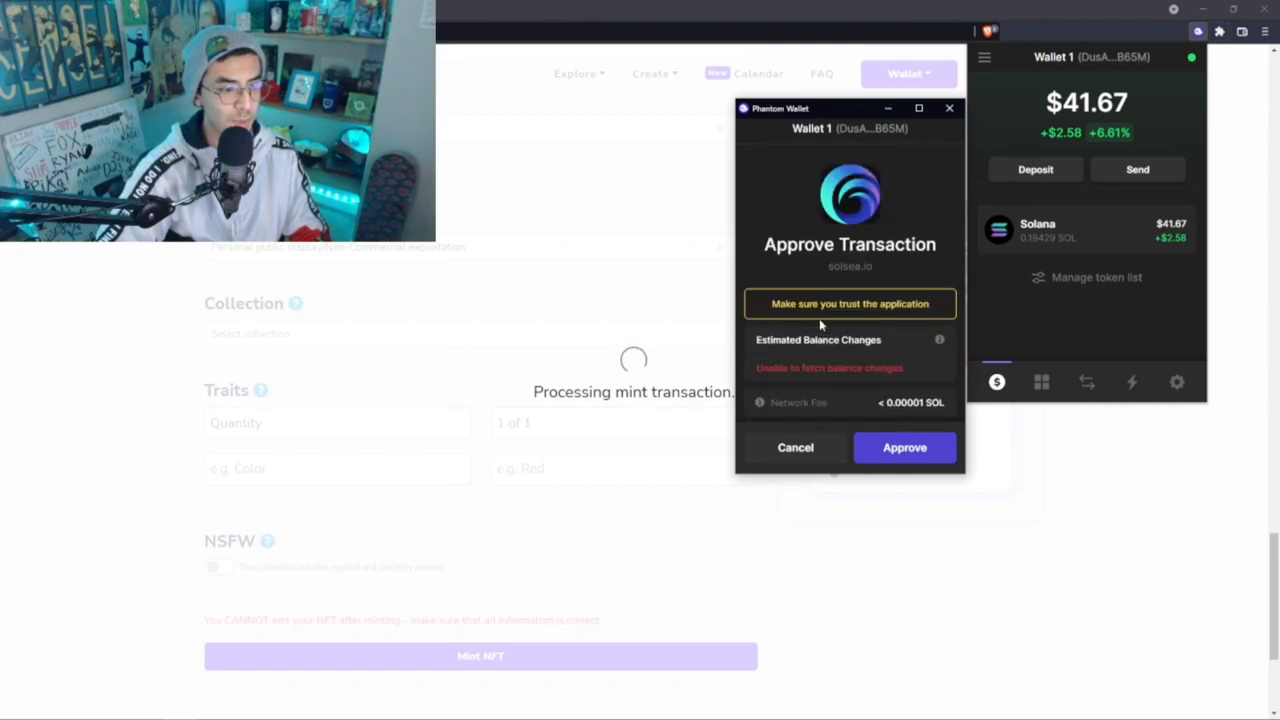
scroll(881, 348, "down", 3)
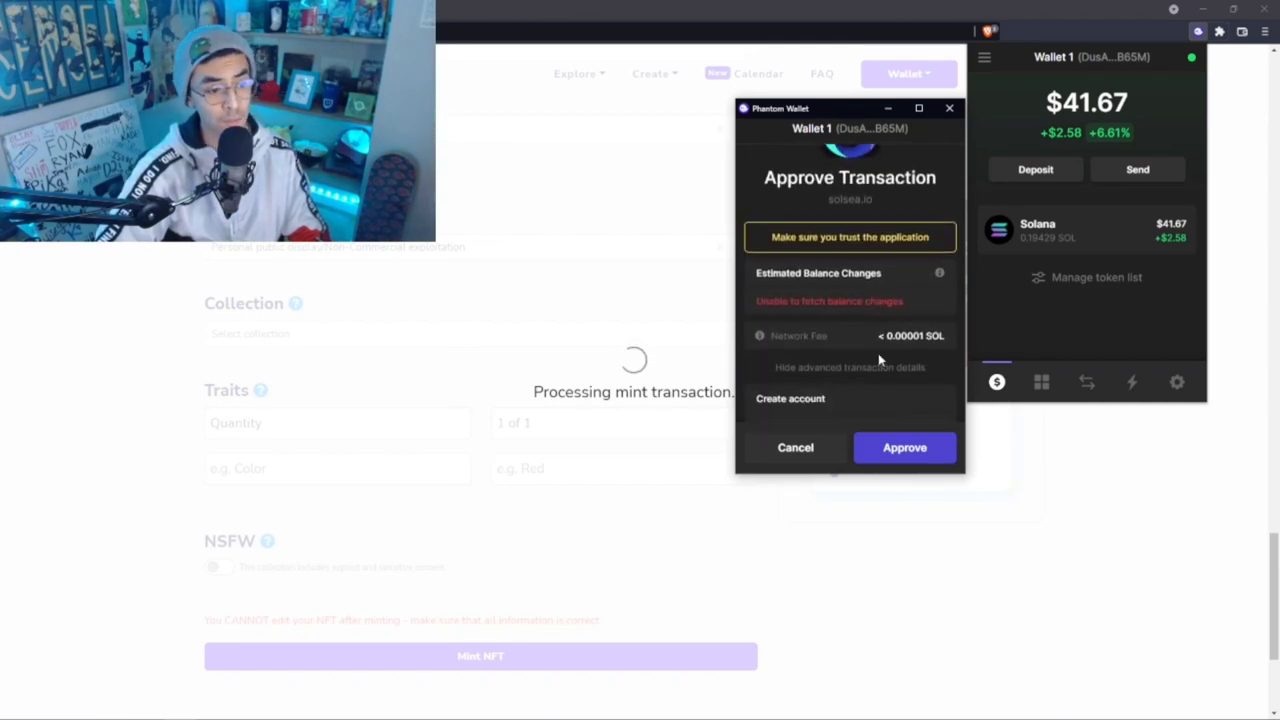
scroll(888, 268, "down", 1)
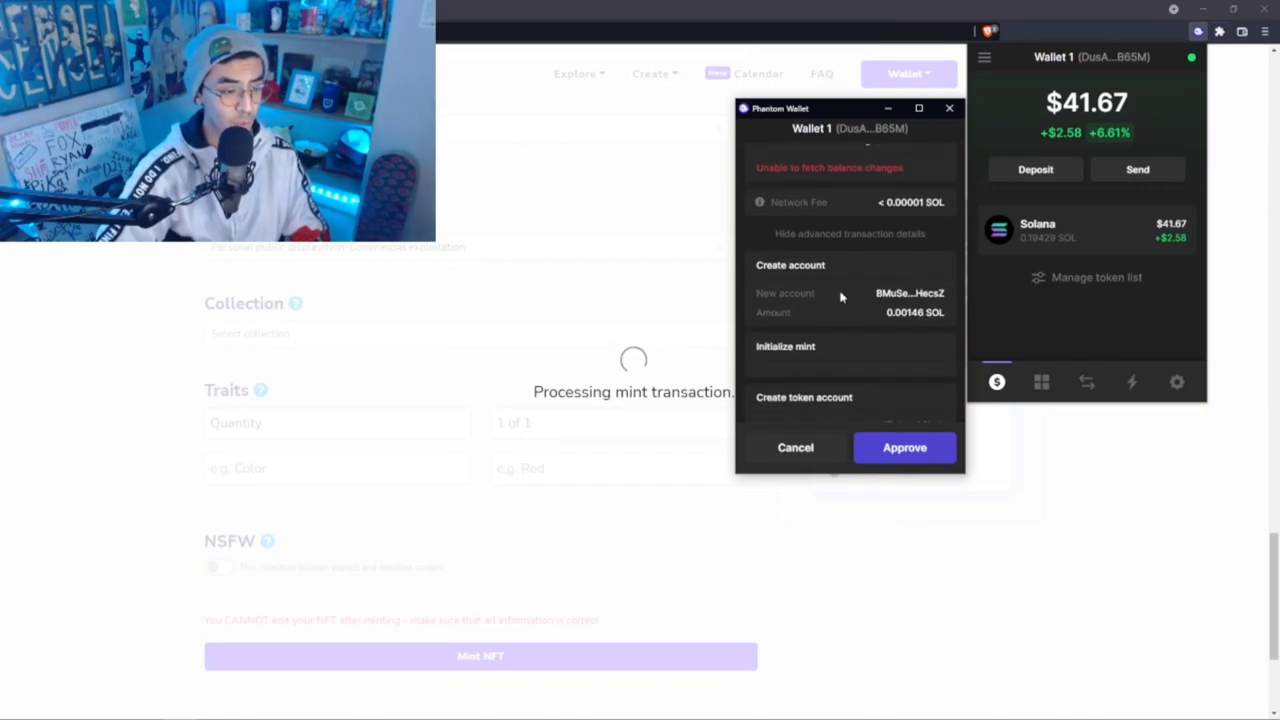
scroll(918, 316, "down", 5)
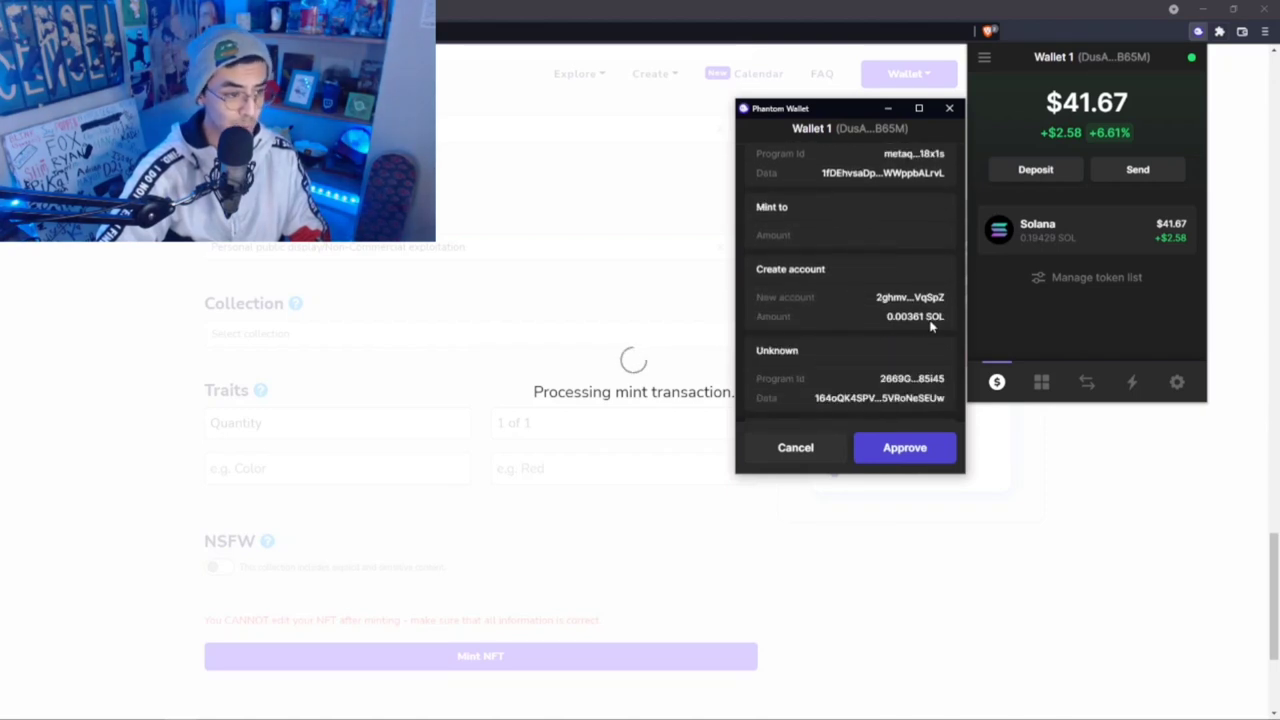
scroll(907, 353, "up", 6)
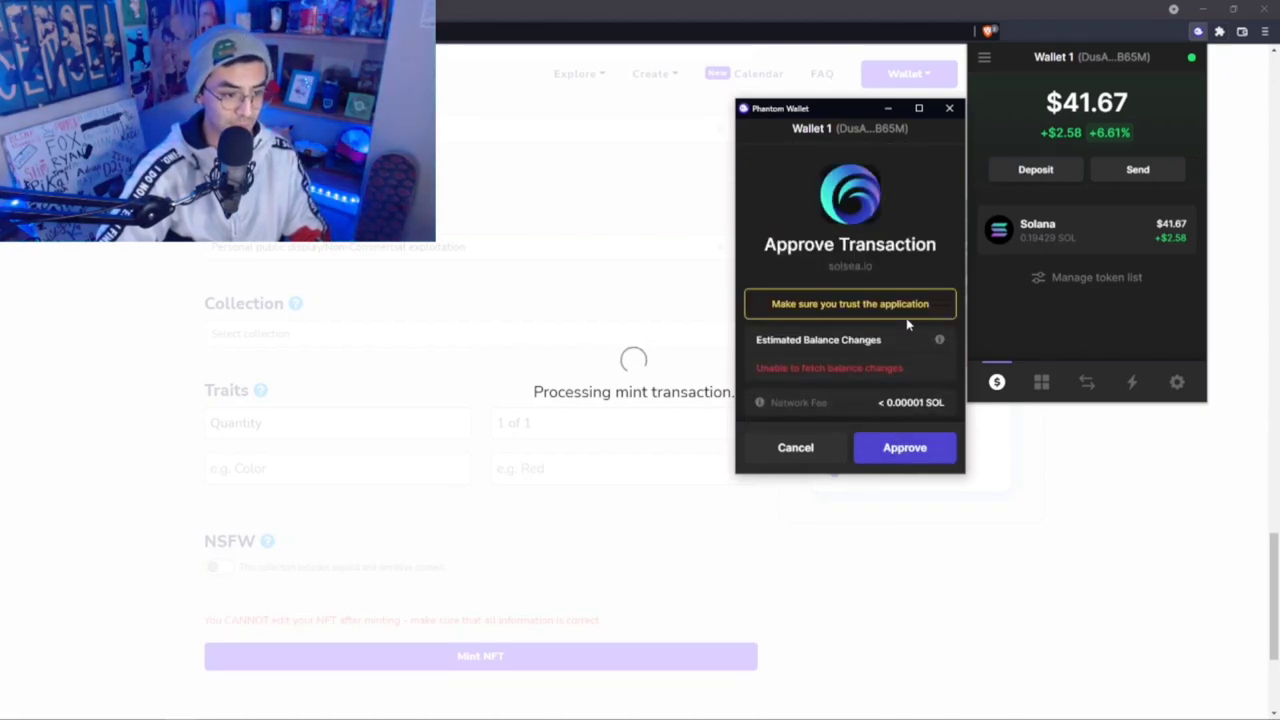
left_click(897, 449)
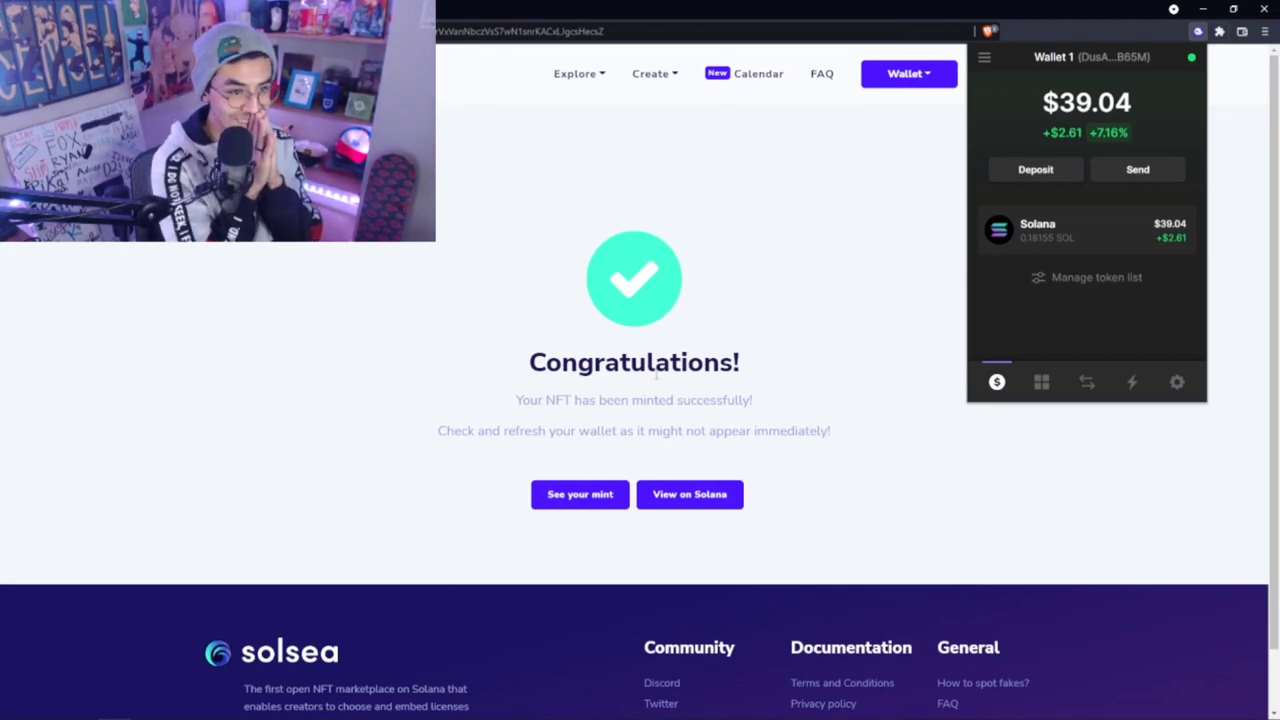
left_click(594, 497)
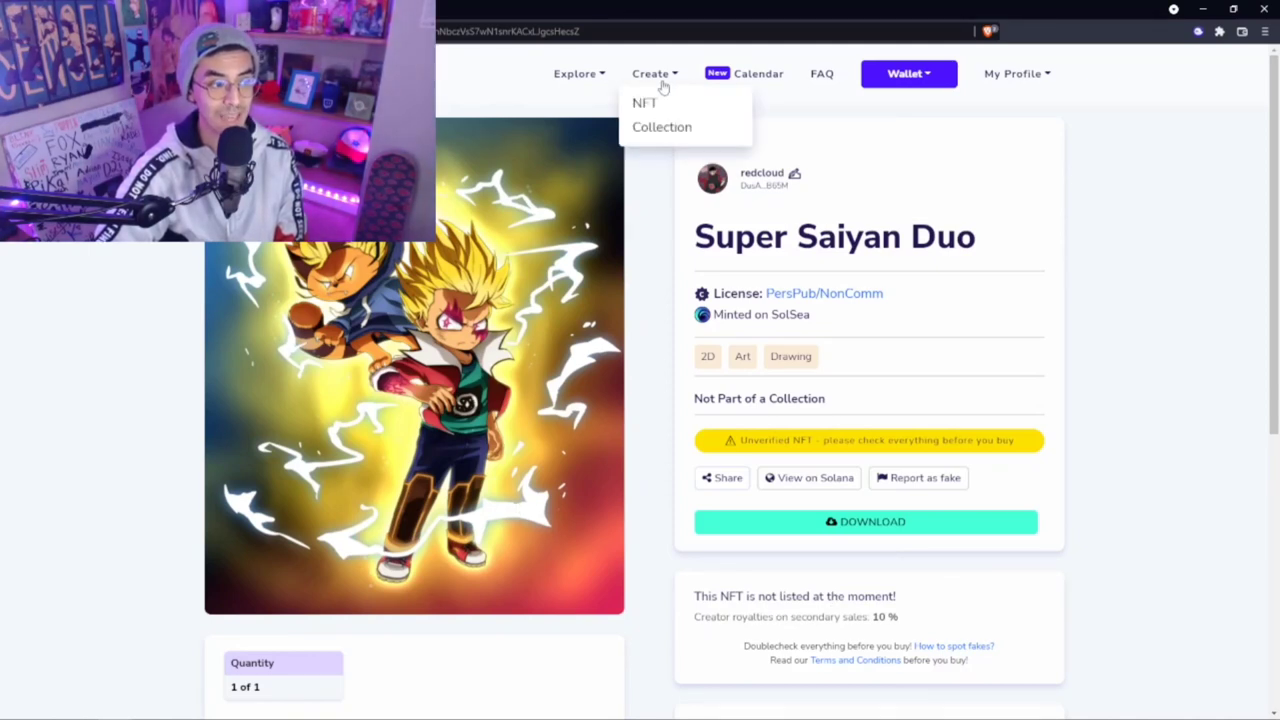
- Open the wallet's collection of held NFTs to find the newly minted Super Saiyan Duo
mouse_move(890, 86)
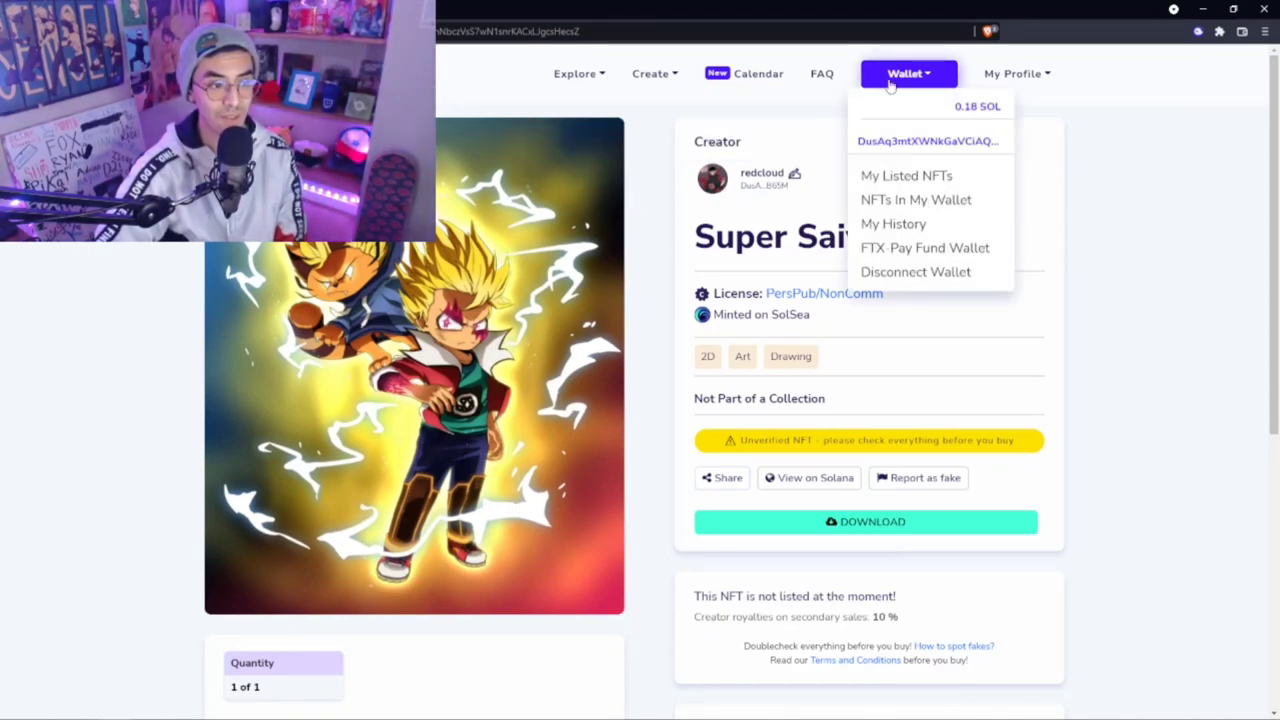
left_click(885, 199)
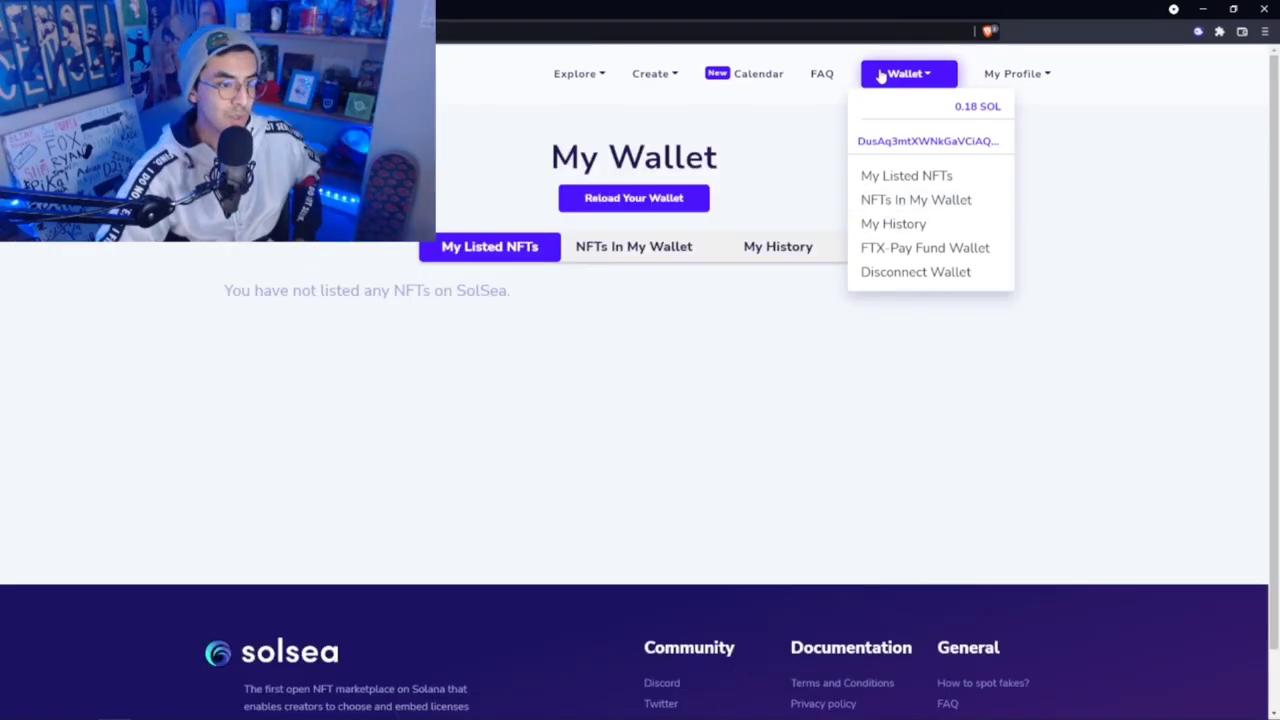
mouse_move(906, 86)
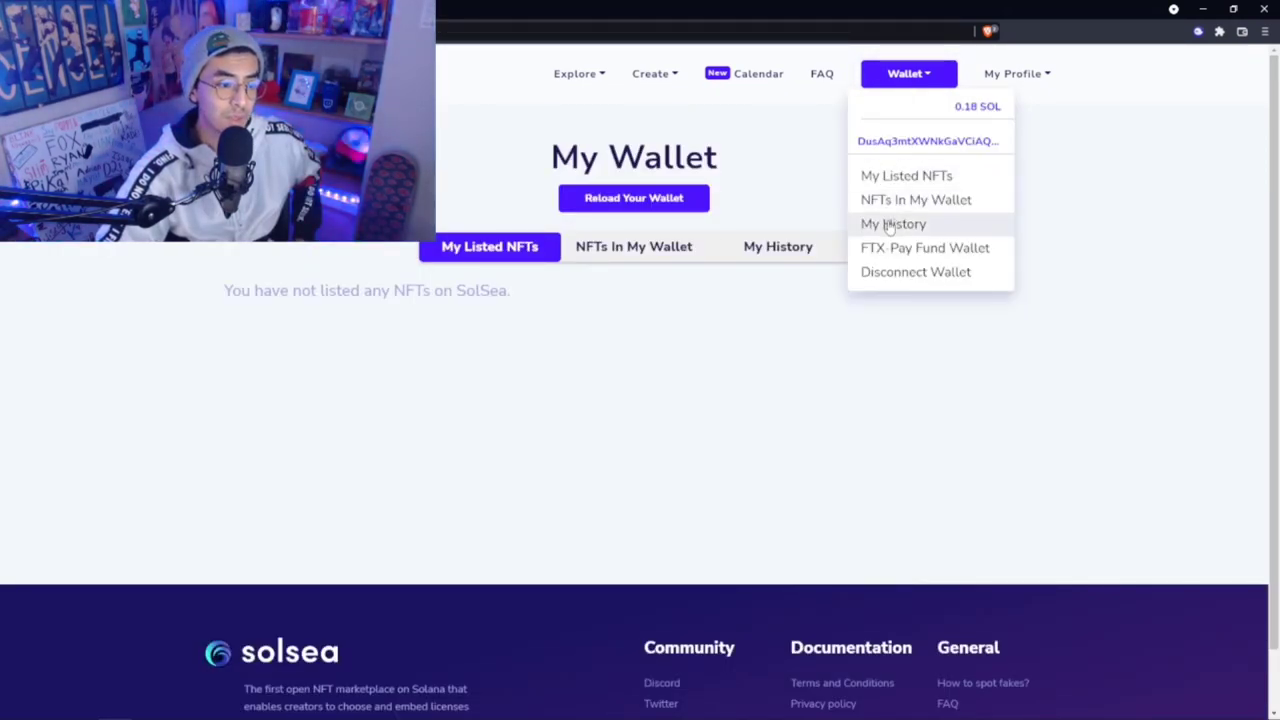
left_click(914, 205)
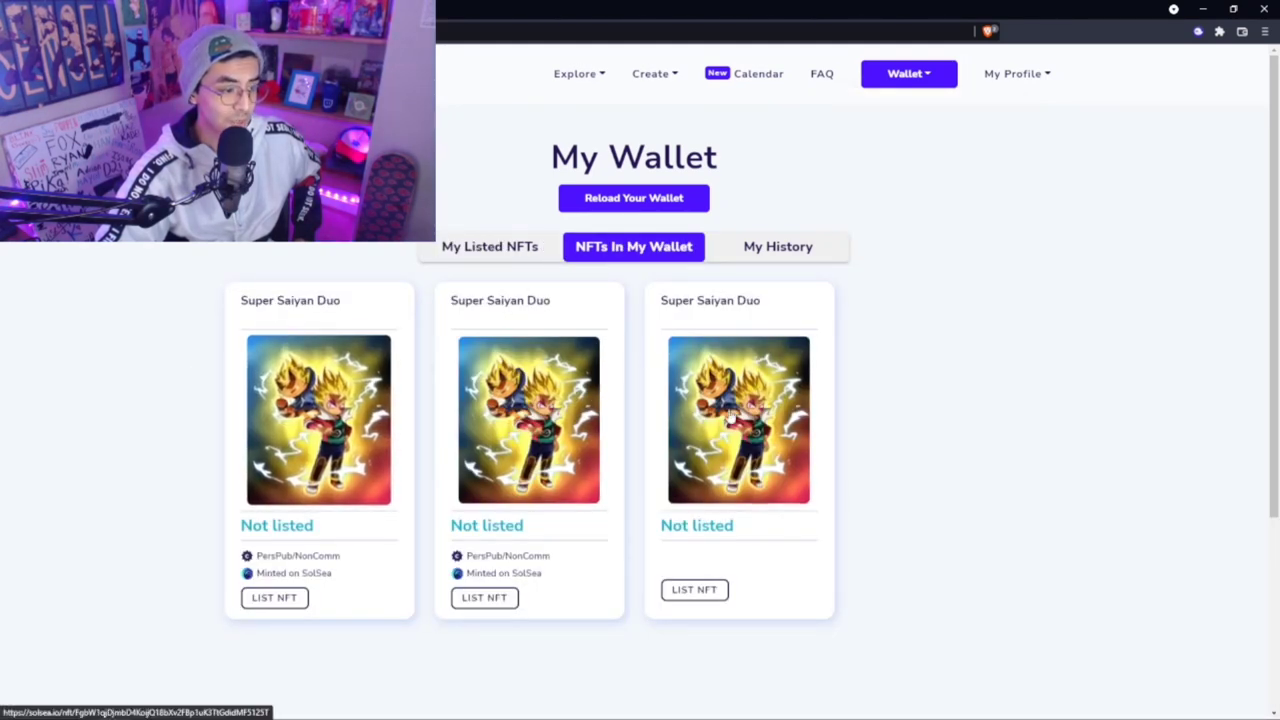
- Submit the first Super Saiyan Duo NFT for listing at a price of .45 with SOL as the currency
left_click(282, 601)
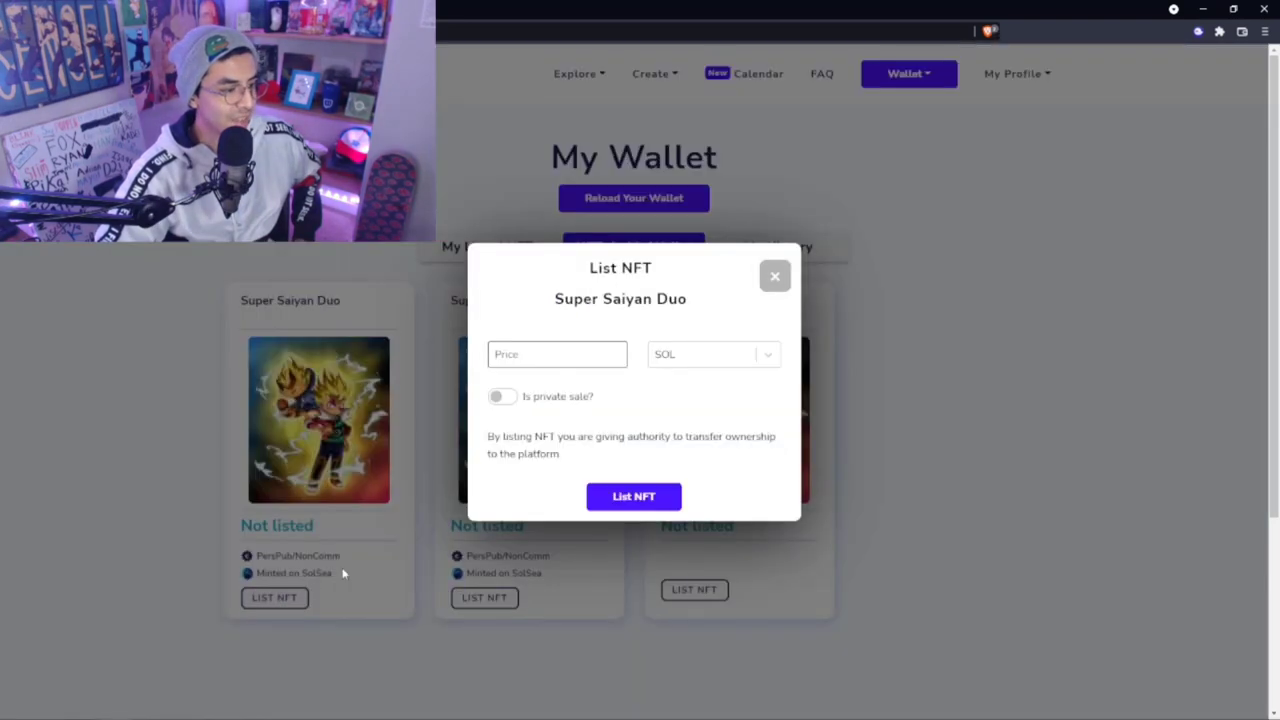
left_click(688, 354)
left_click(668, 390)
left_click(545, 354)
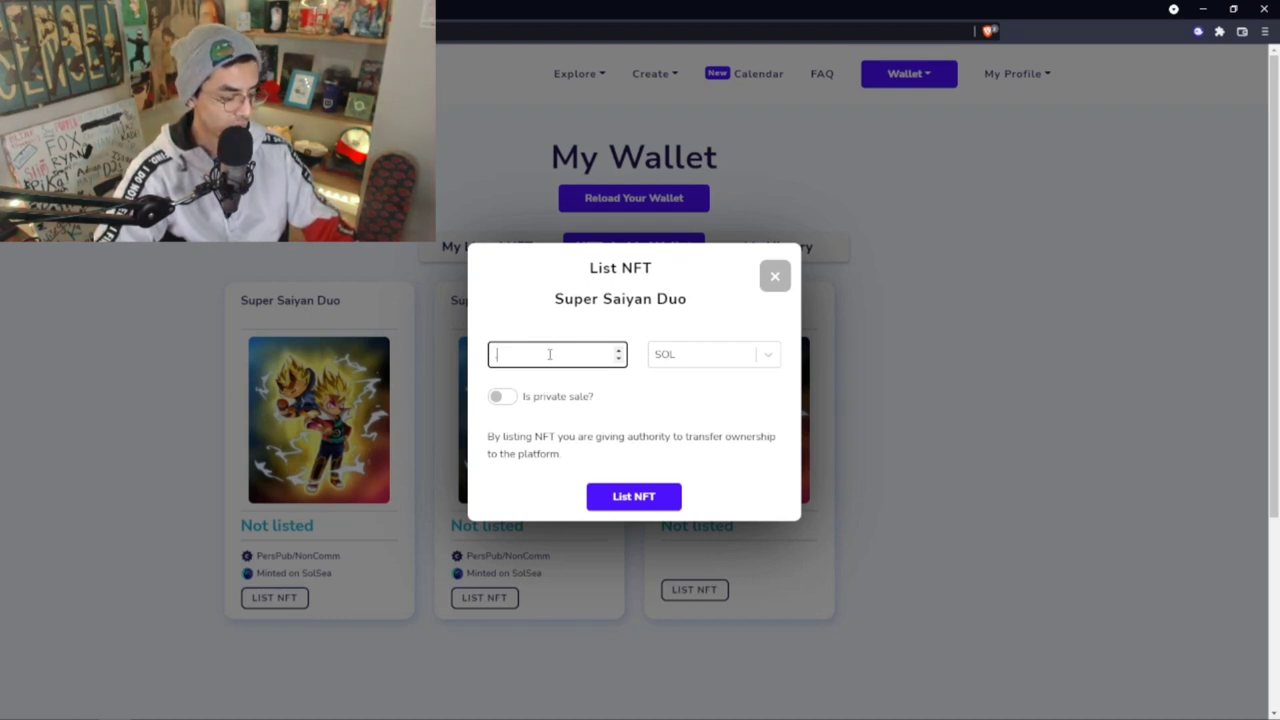
left_click(643, 390)
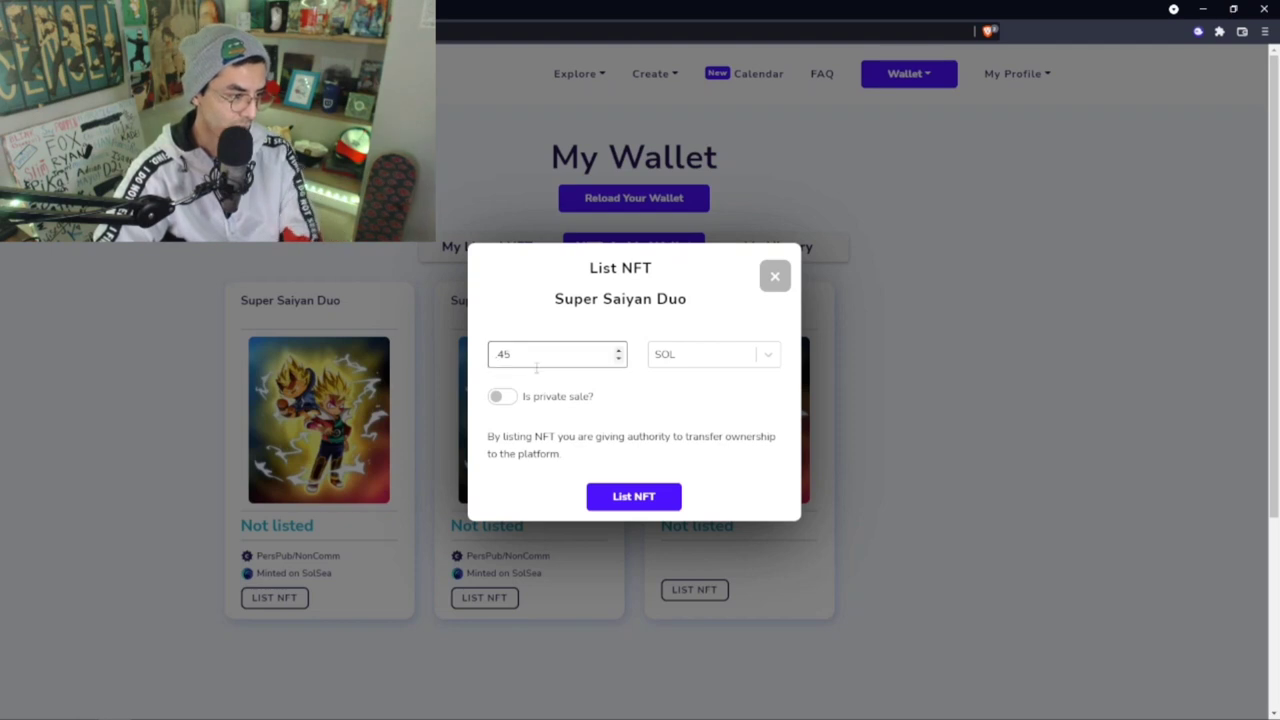
left_click(633, 497)
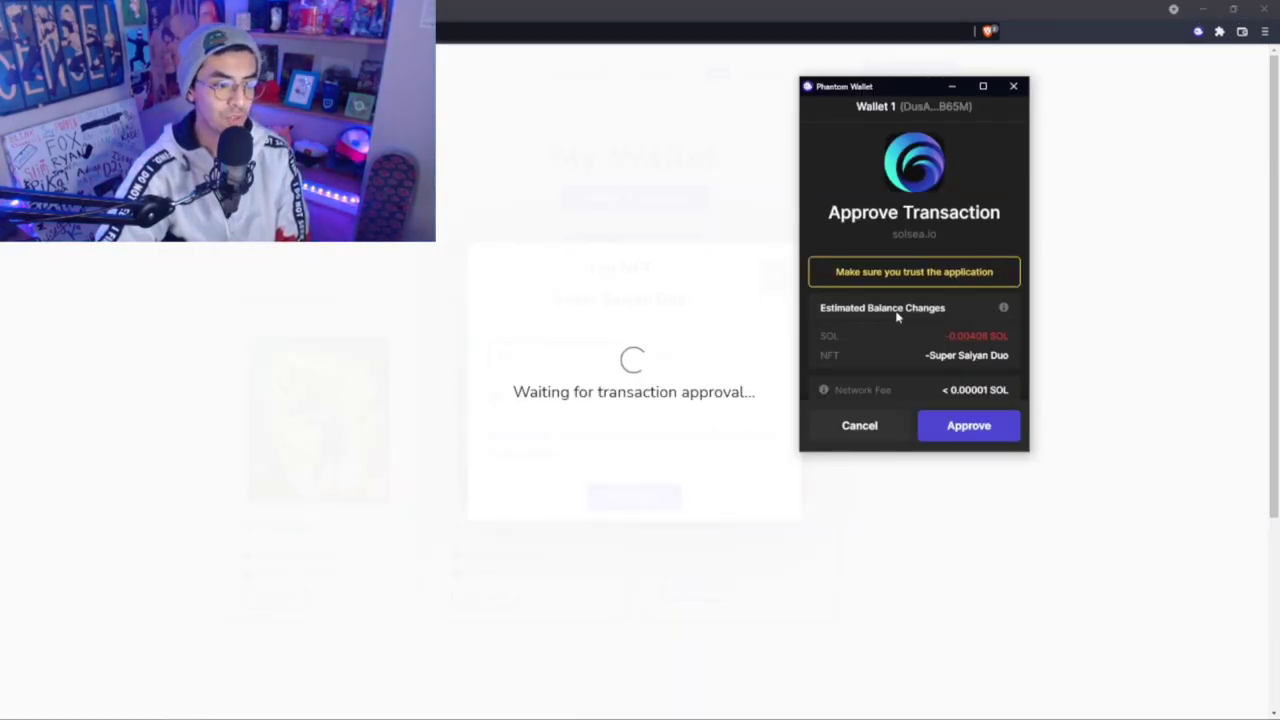
- Review and approve the listing transaction in Phantom, and open the listed Super Saiyan Duo NFT's page
scroll(950, 340, "down", 1)
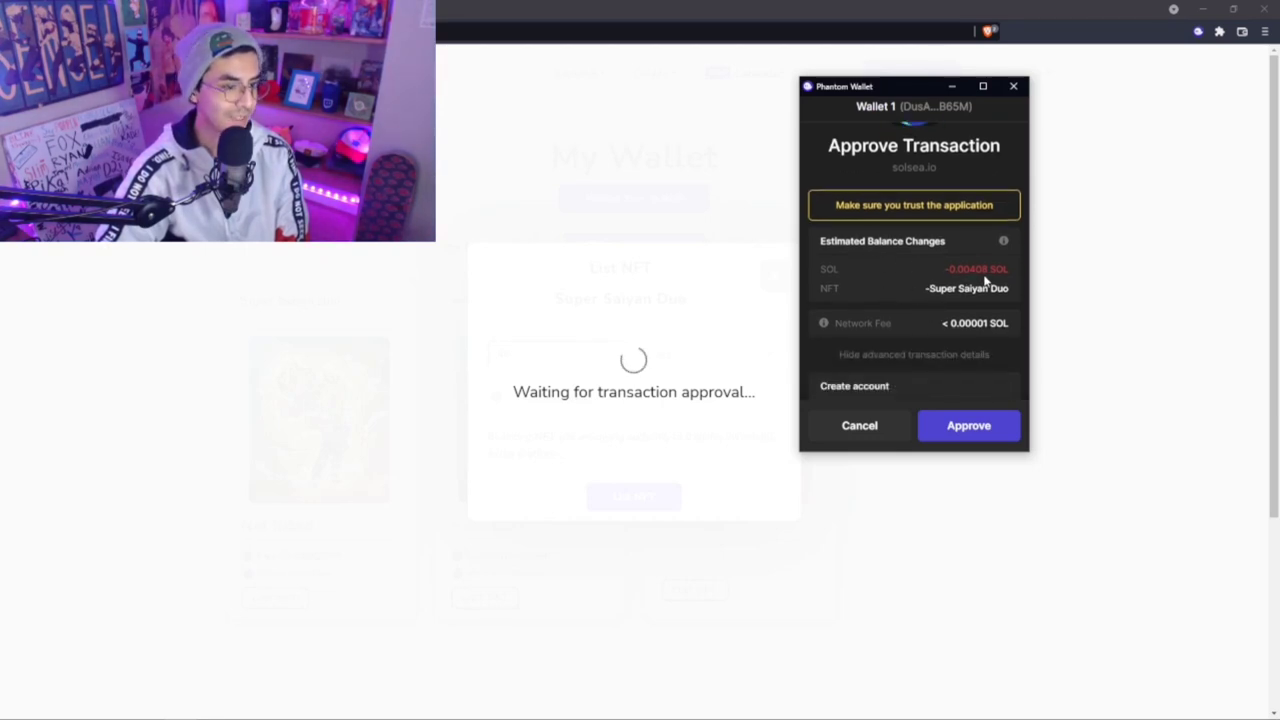
scroll(961, 322, "down", 1)
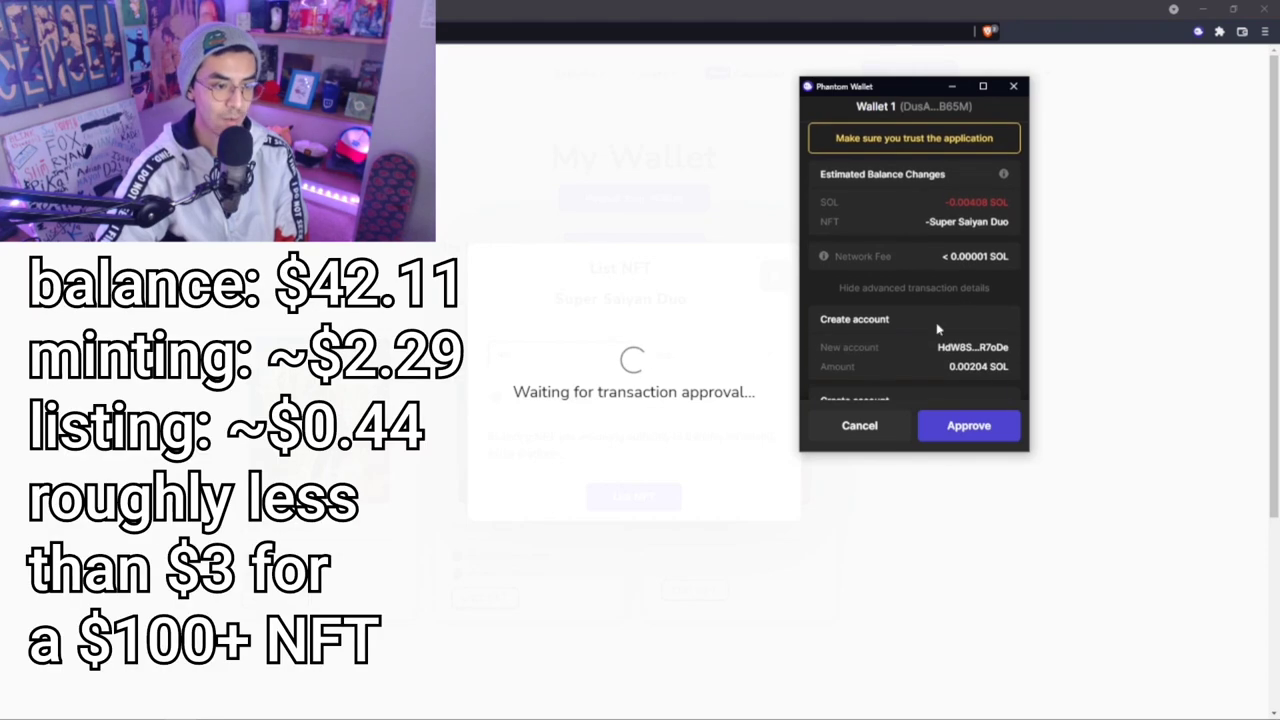
left_click(967, 426)
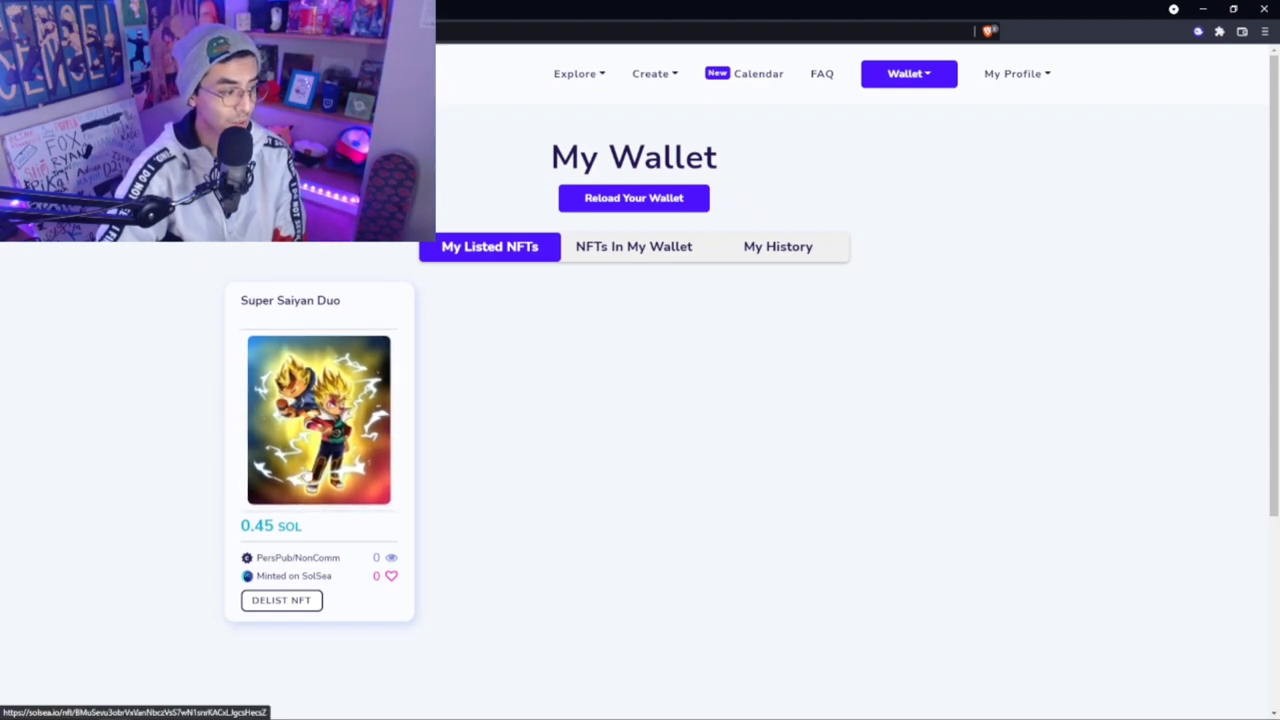
left_click(302, 477)
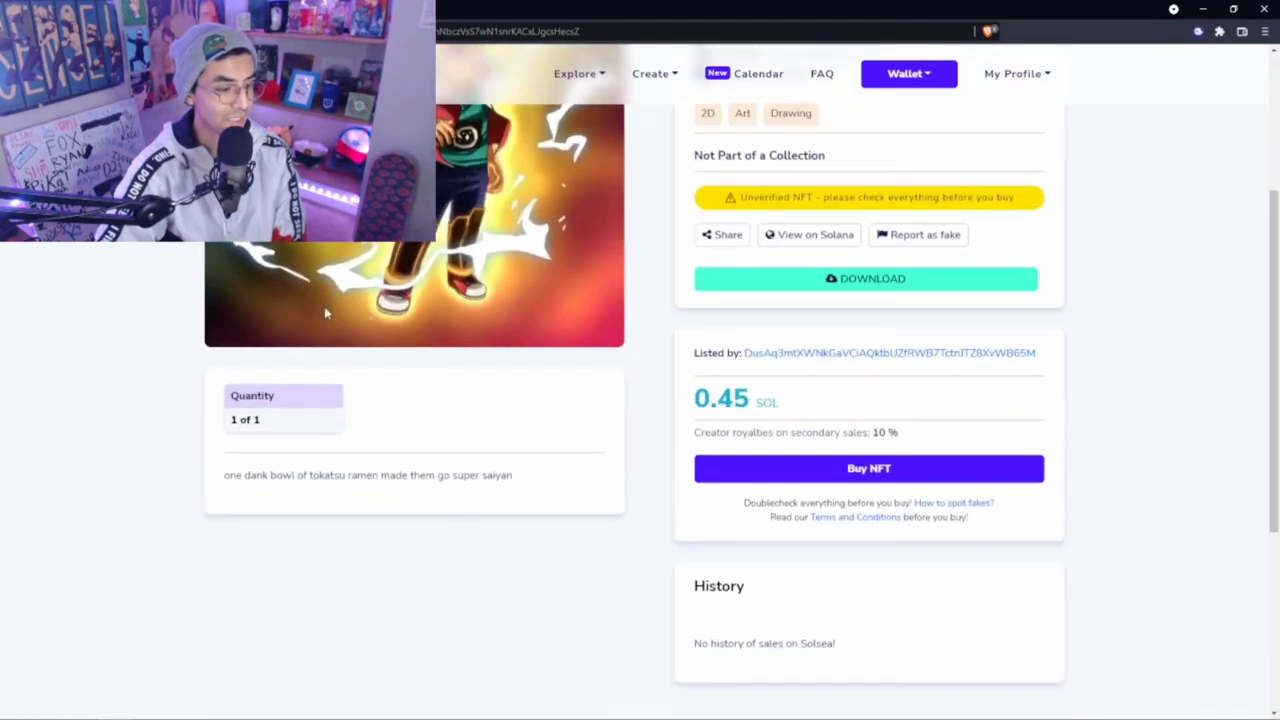
- Start buying the listed NFT to inspect Phantom's transaction request, and dismiss the request without approving it
left_click(856, 472)
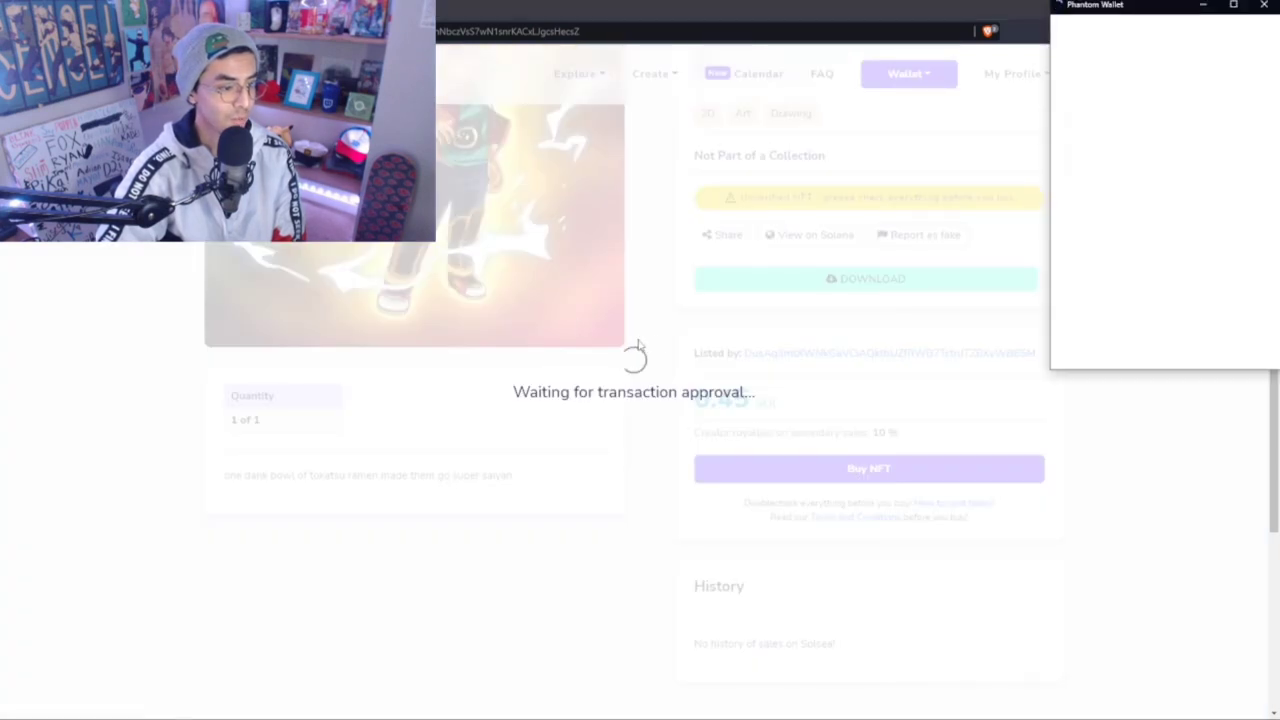
left_click_drag(1115, 14, 582, 87)
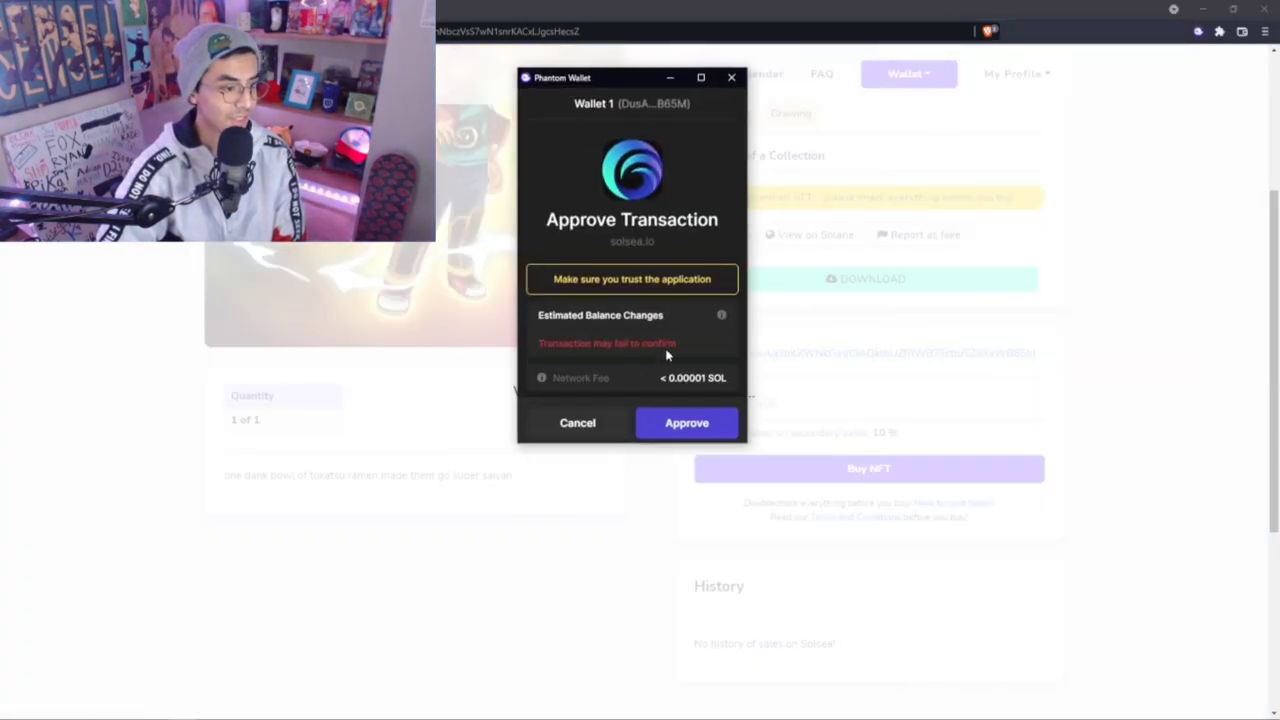
scroll(676, 333, "down", 1)
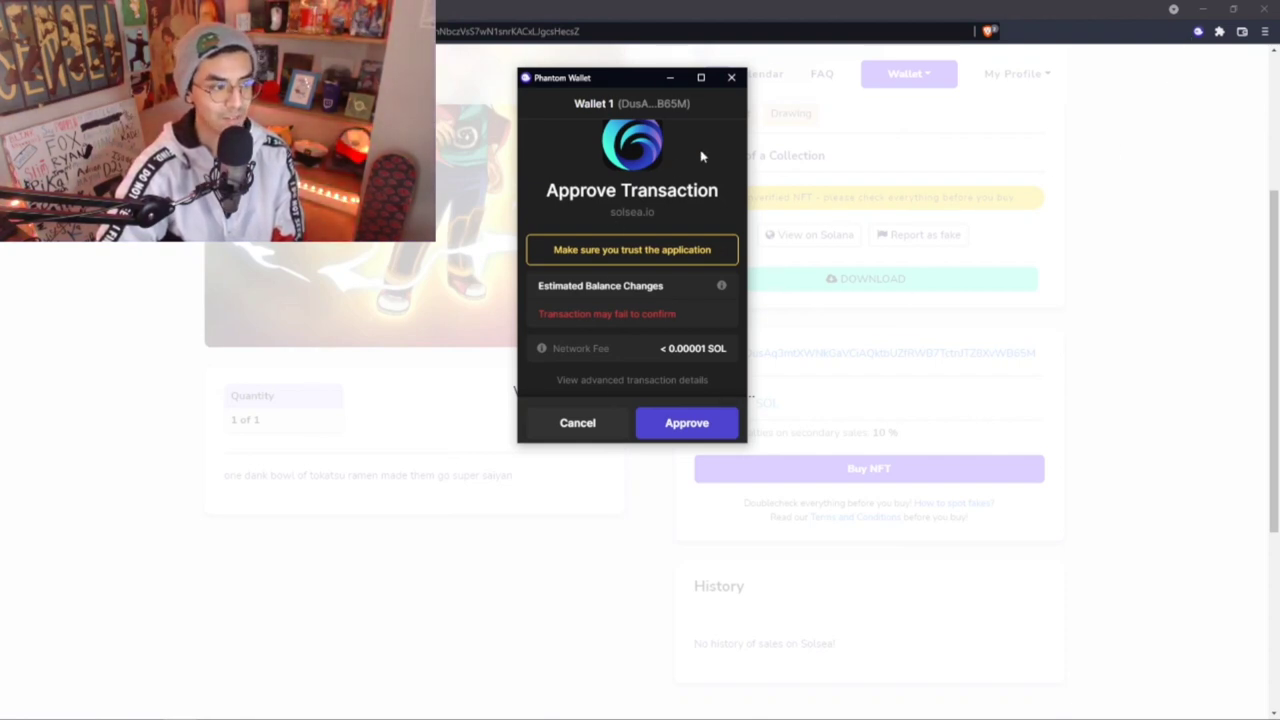
left_click(731, 77)
scroll(668, 305, "up", 3)
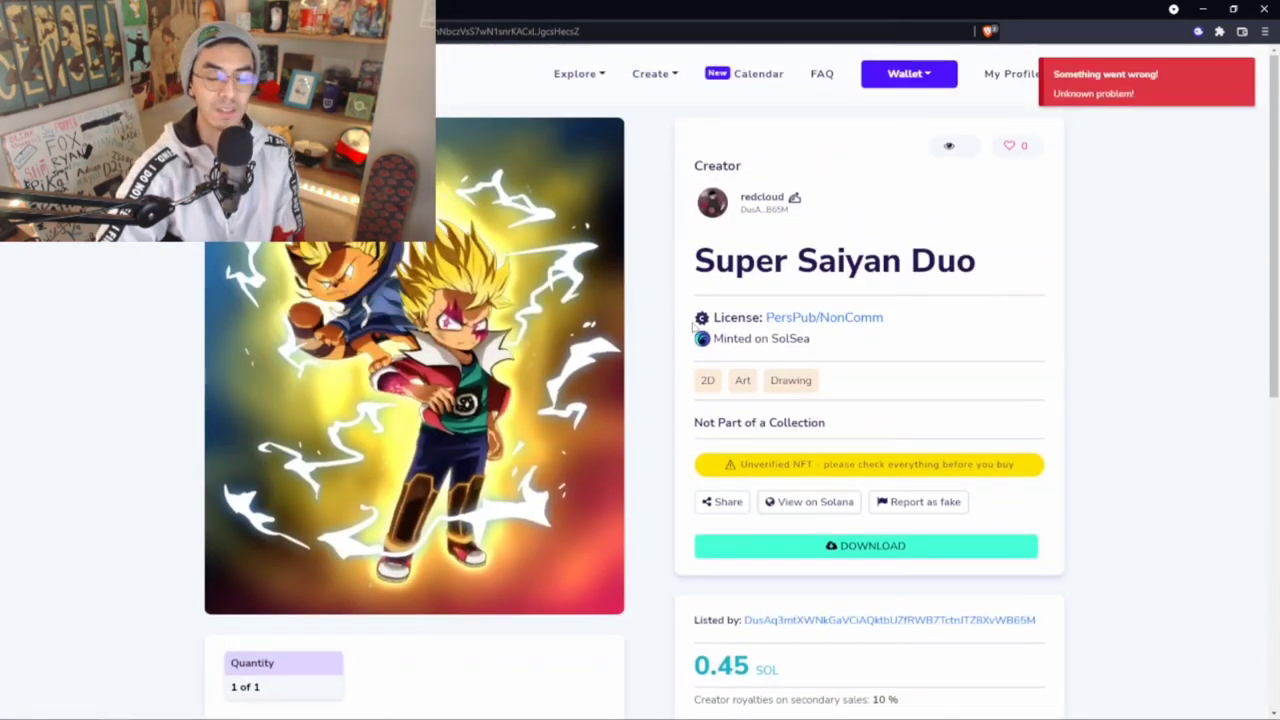